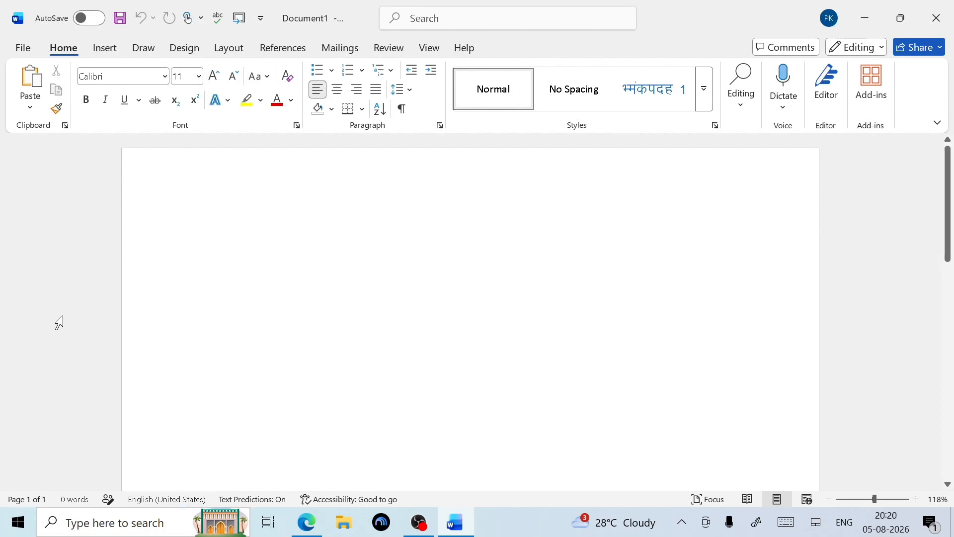
Step: Create a new blank document and switch back to the Document1 window
click(29, 55)
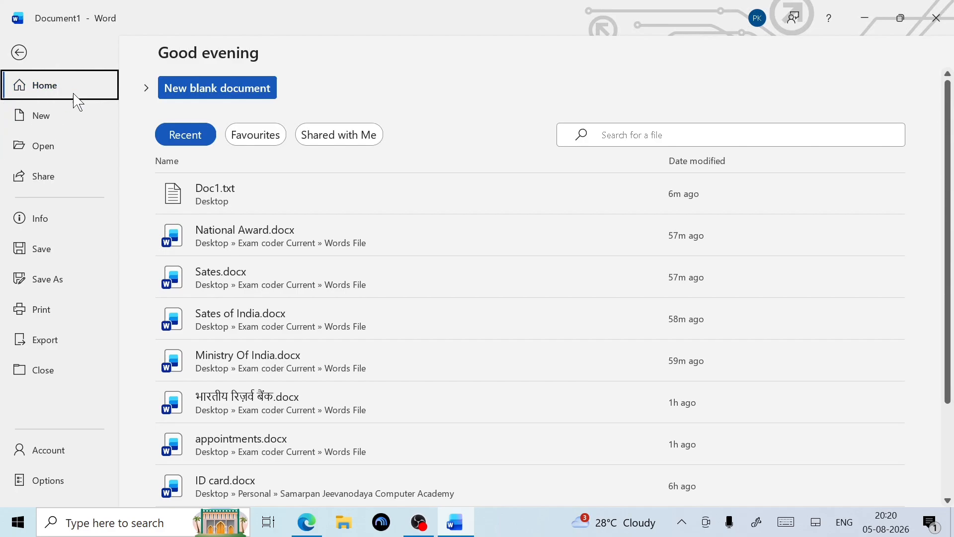
click(198, 97)
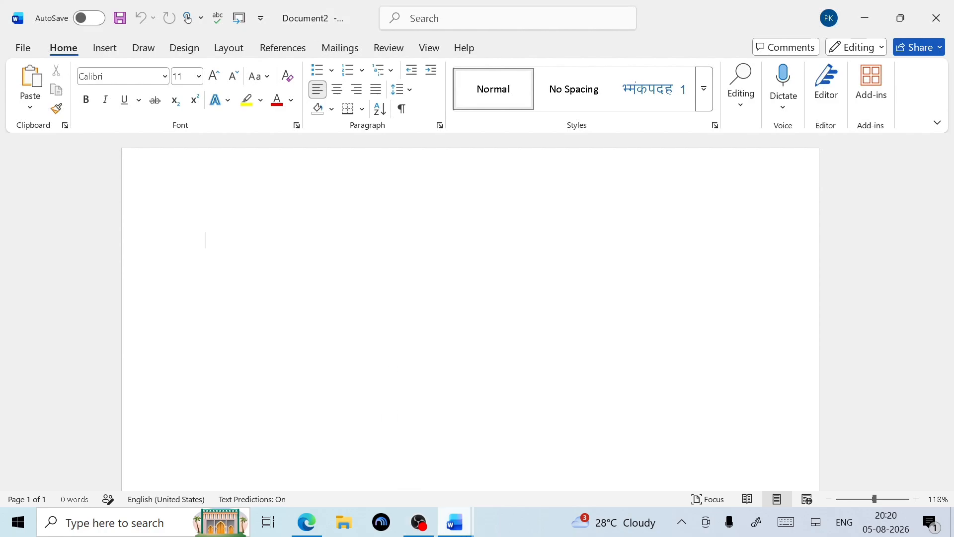
mouse_move(472, 528)
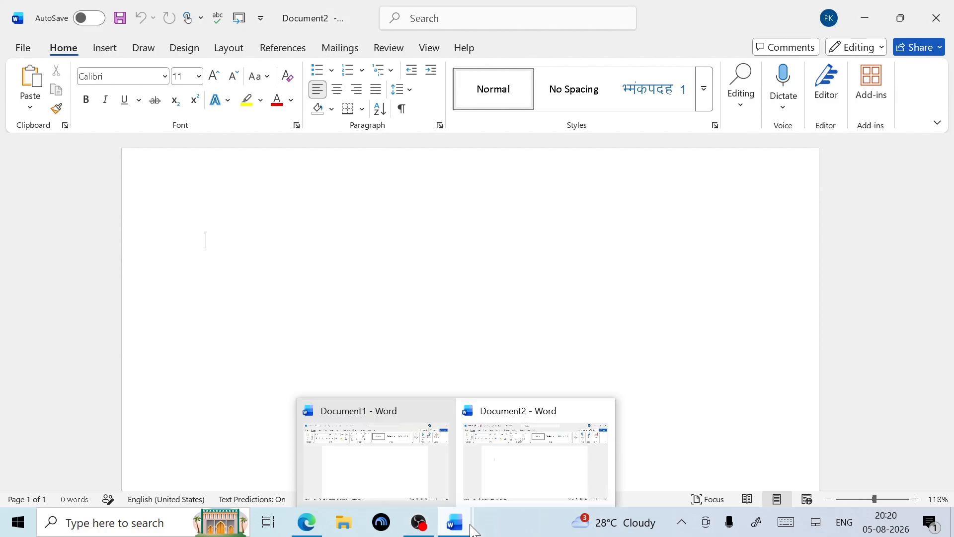
click(377, 456)
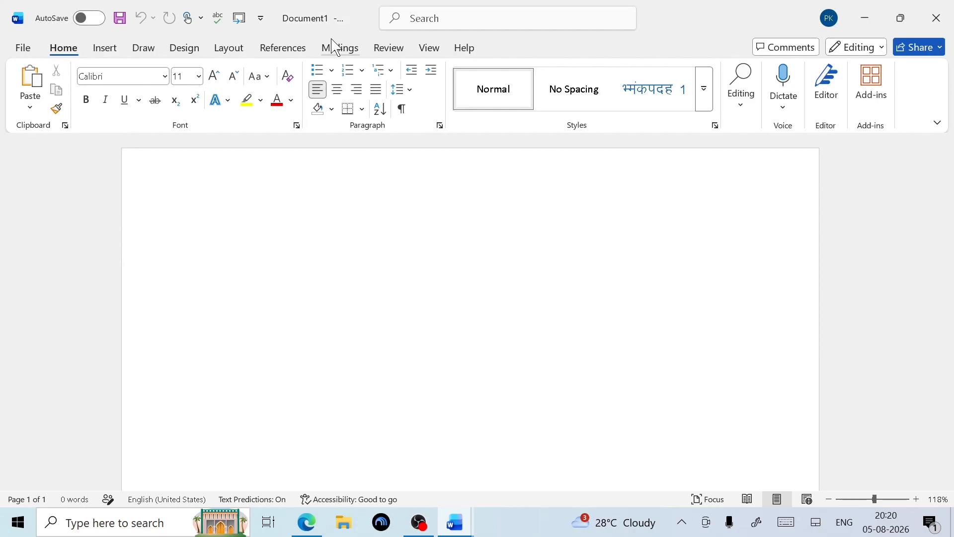
Step: Create another new document from the Blank document template
click(23, 47)
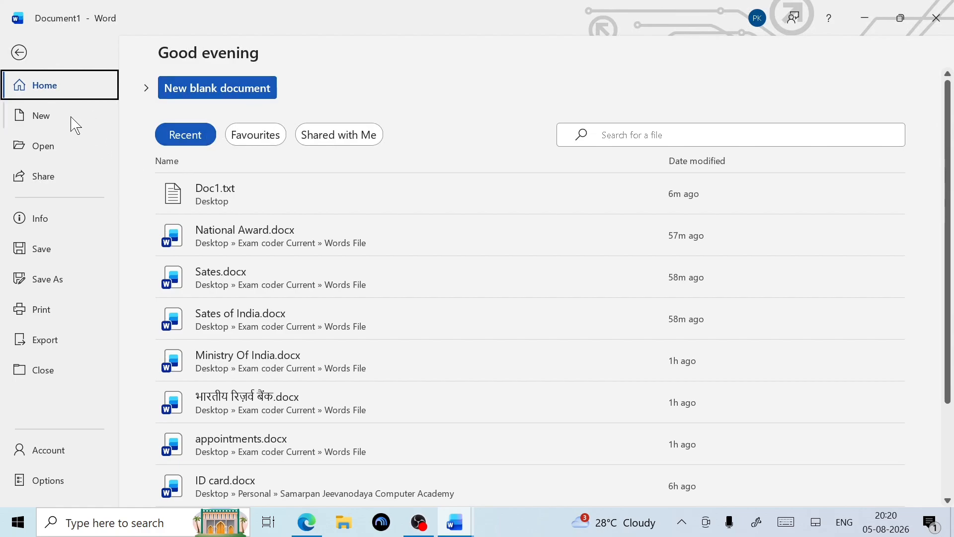
click(54, 122)
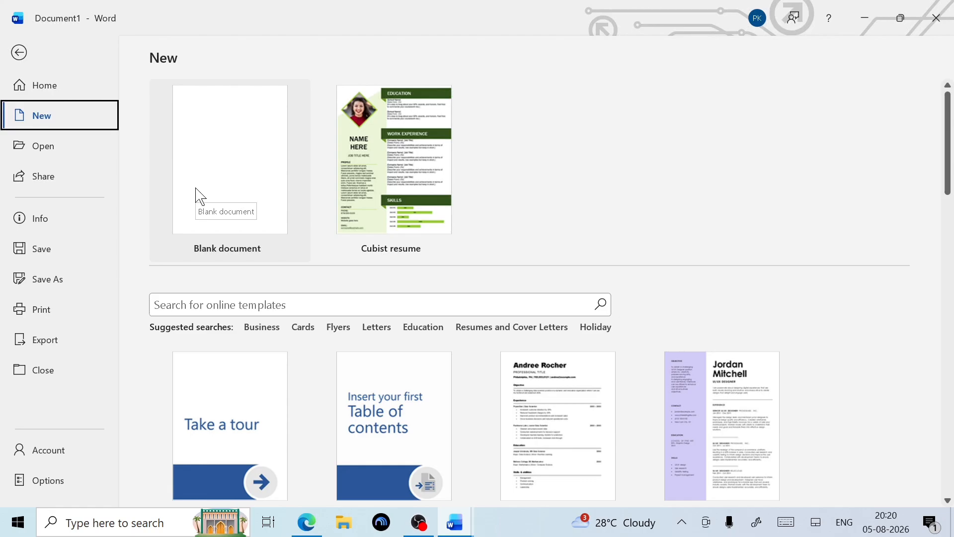
click(226, 168)
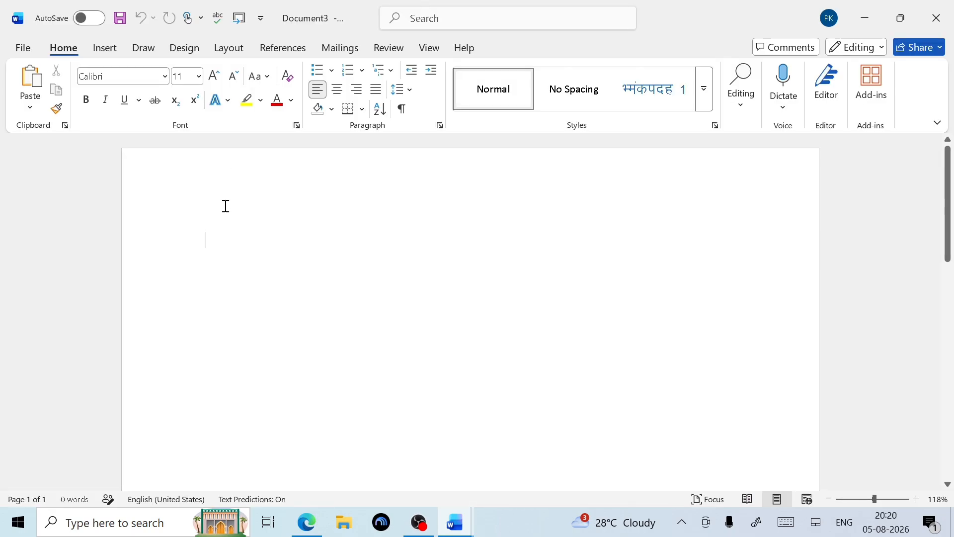
Step: Look through the online document templates and search the suggested Resumes and Cover Letters category
click(33, 49)
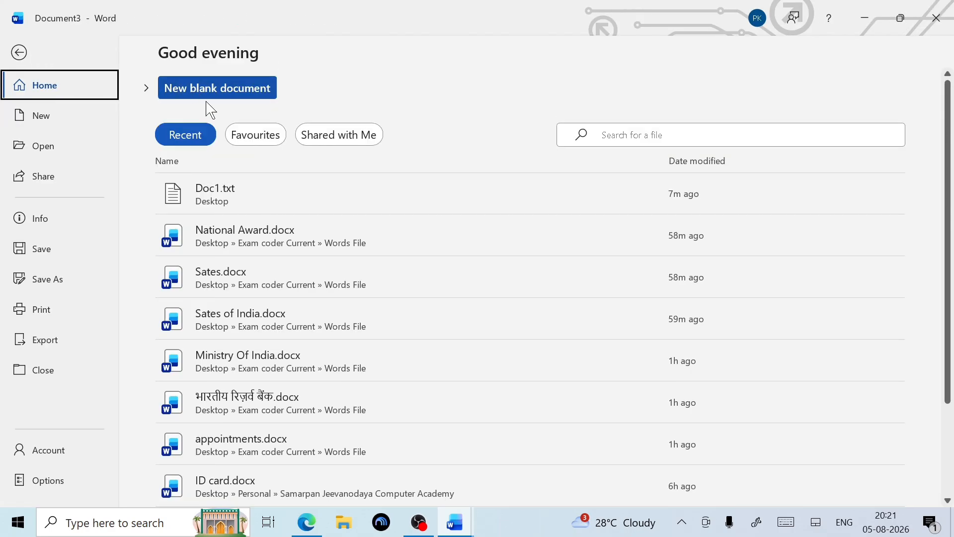
click(38, 113)
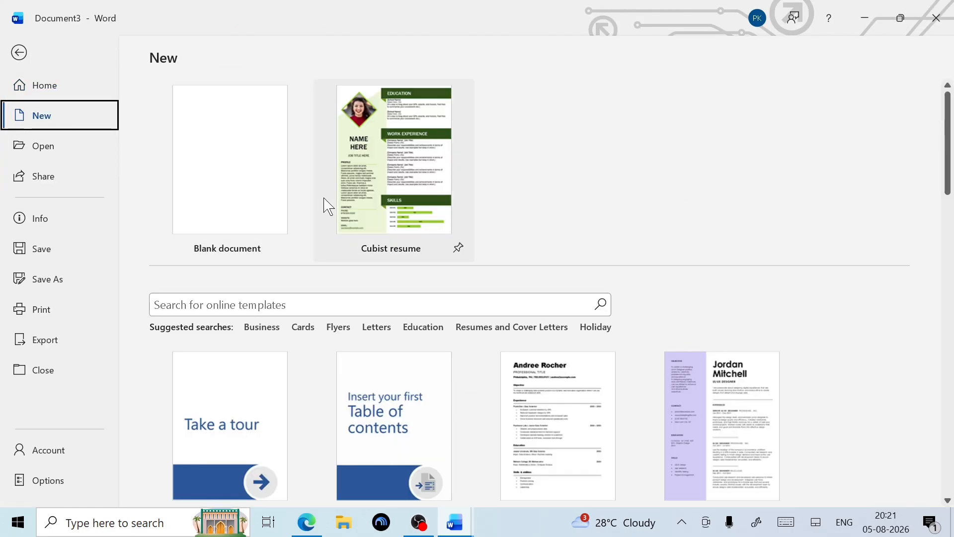
scroll(325, 291, down, 2)
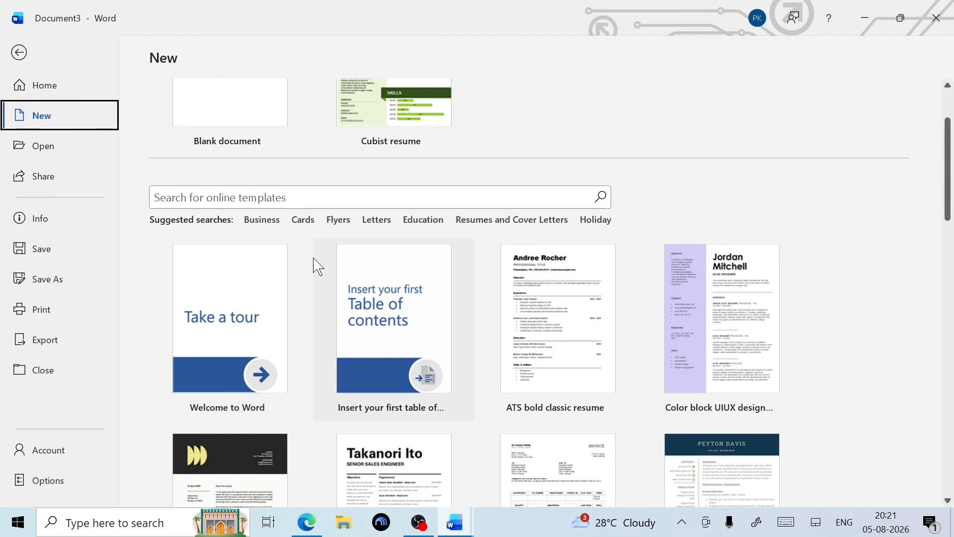
click(267, 225)
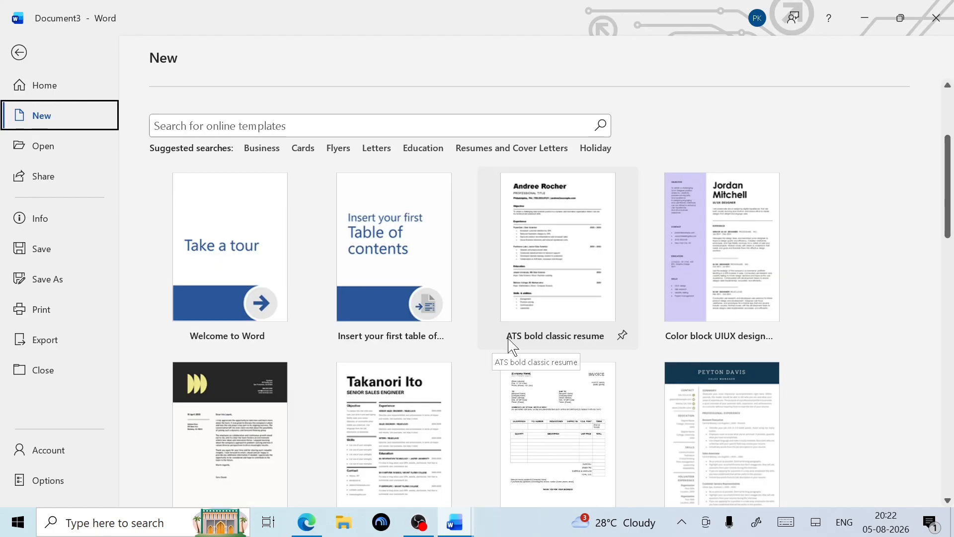
scroll(512, 346, down, 10)
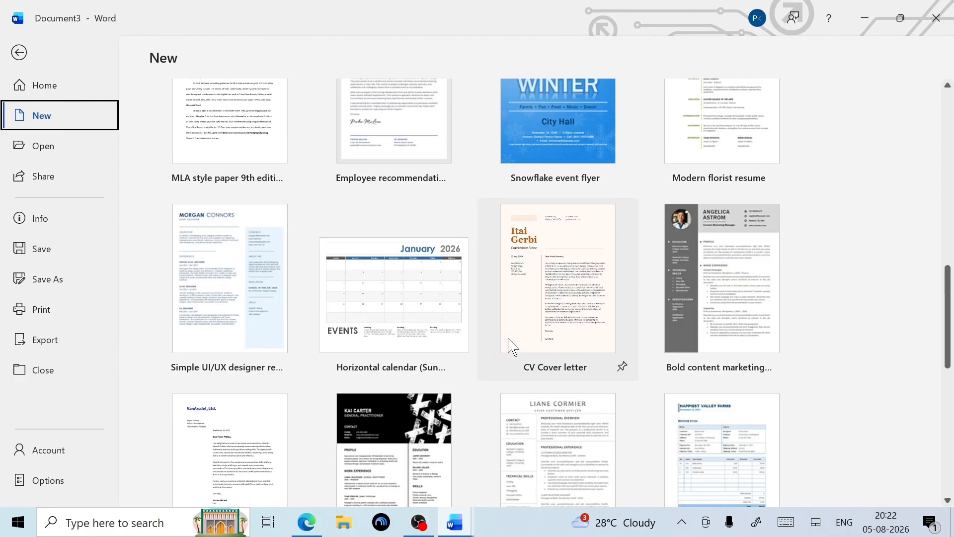
scroll(509, 340, up, 12)
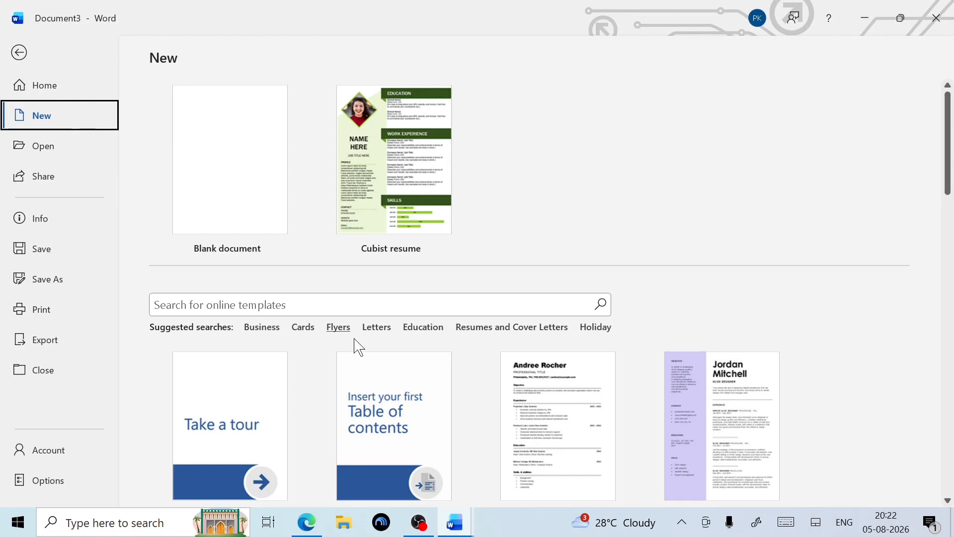
click(527, 328)
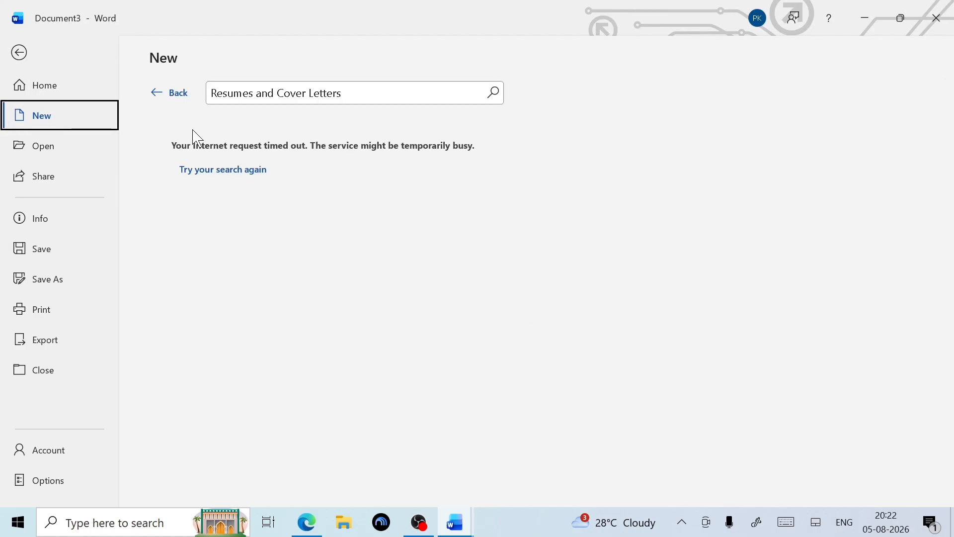
click(158, 104)
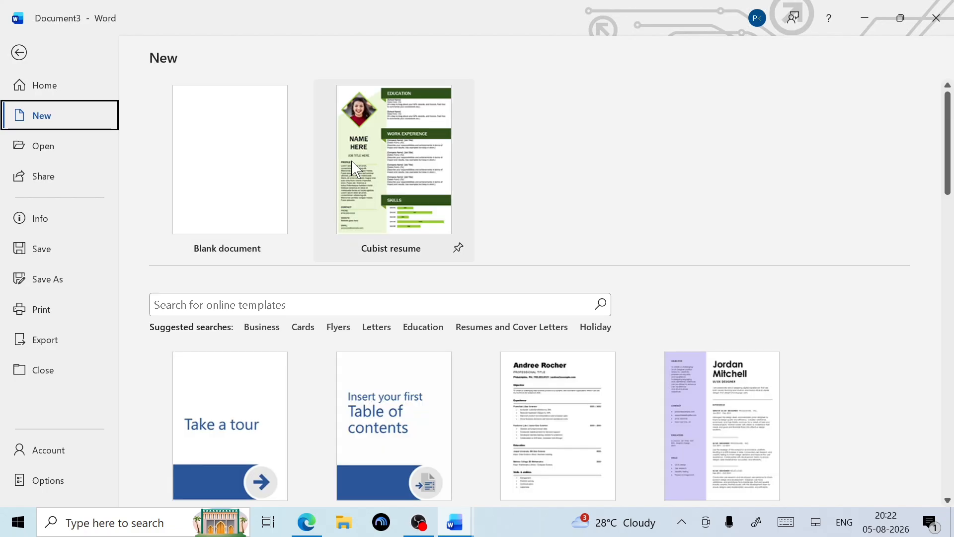
Step: Create a document from the Cubist resume template and look over its sections and EDUCATION heading
click(368, 171)
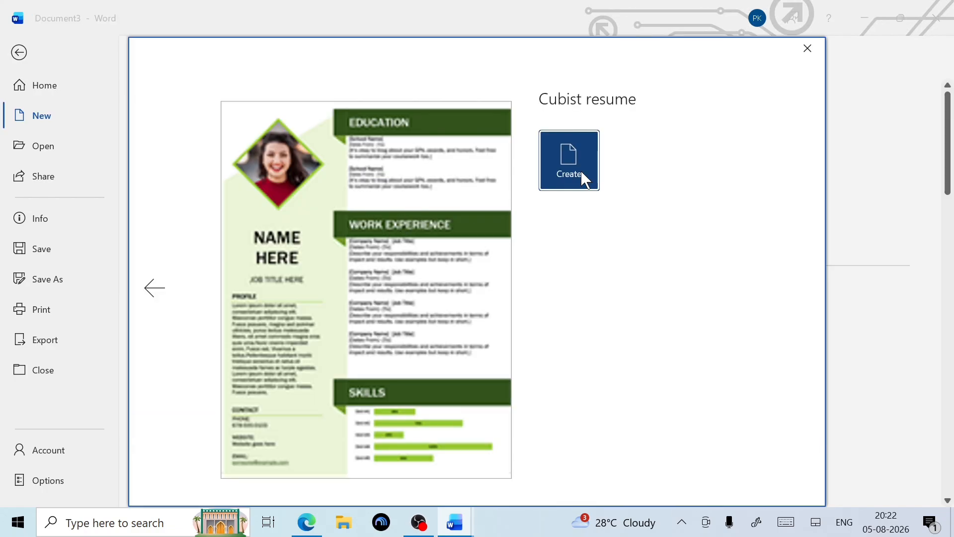
click(566, 167)
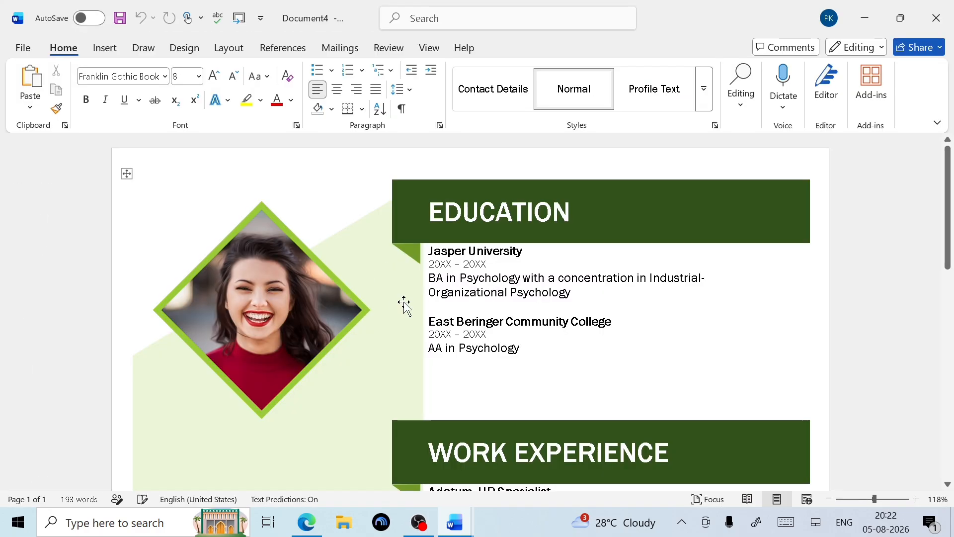
scroll(407, 304, down, 4)
scroll(414, 385, down, 5)
scroll(582, 341, up, 9)
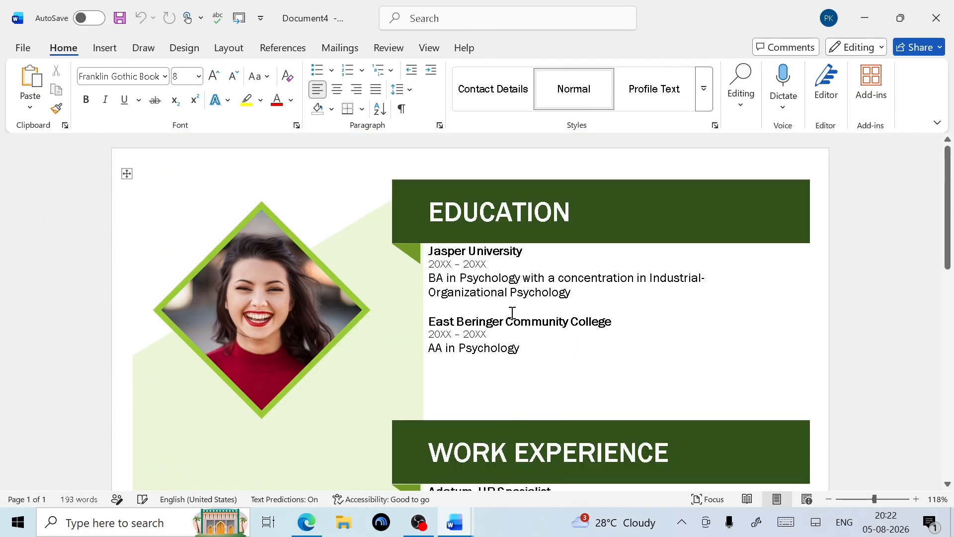
double_click(564, 209)
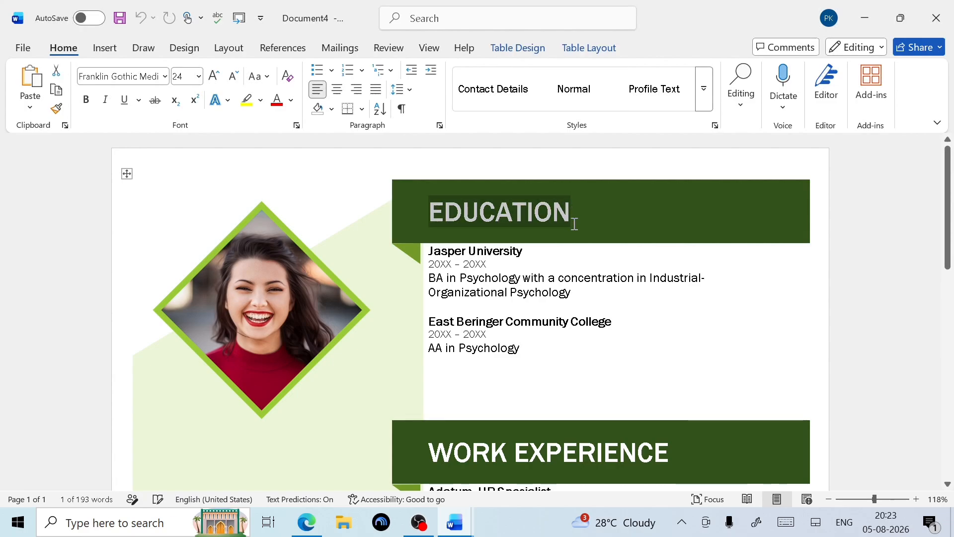
click(556, 258)
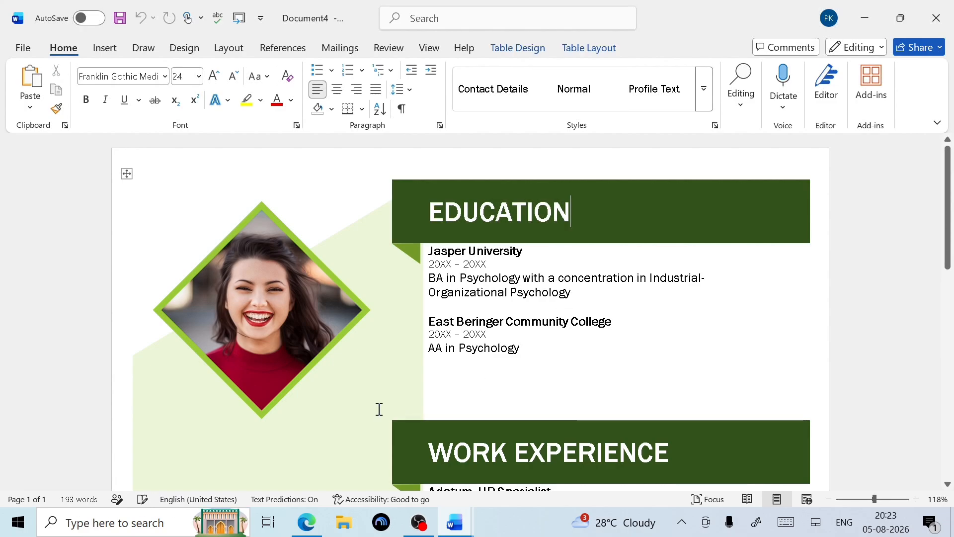
Step: Examine the list of templates offered for new documents
click(31, 49)
click(59, 119)
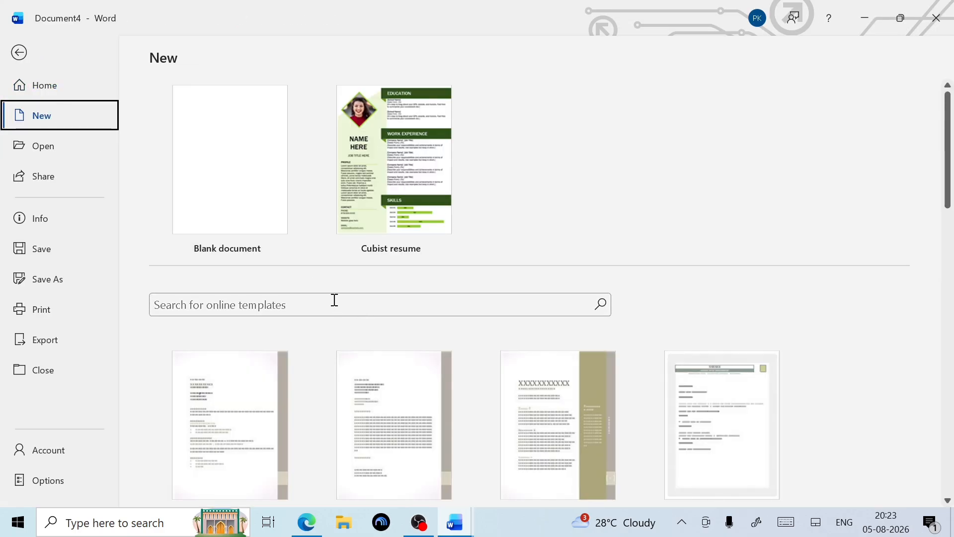
scroll(335, 300, down, 1)
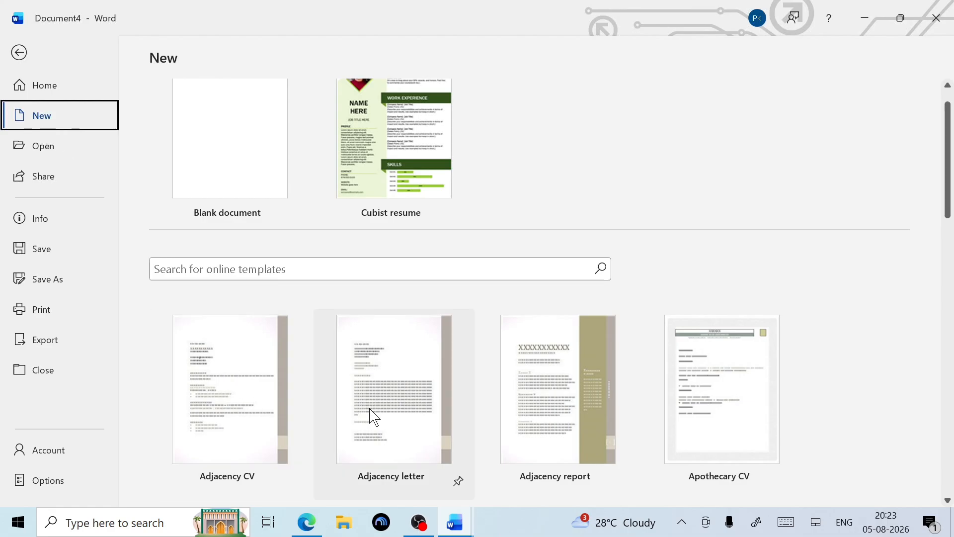
scroll(374, 412, down, 2)
scroll(298, 362, down, 3)
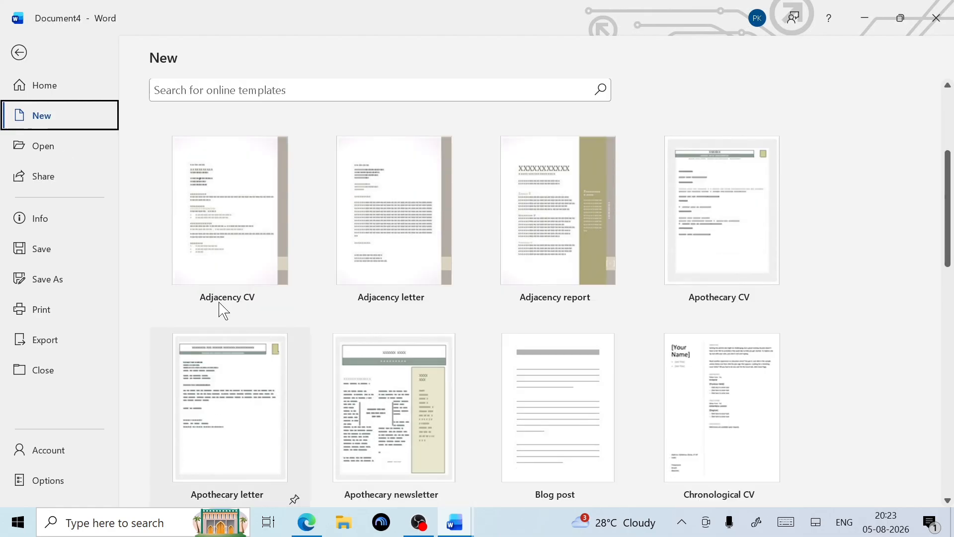
Step: Open National Award.docx from the recent documents
click(38, 150)
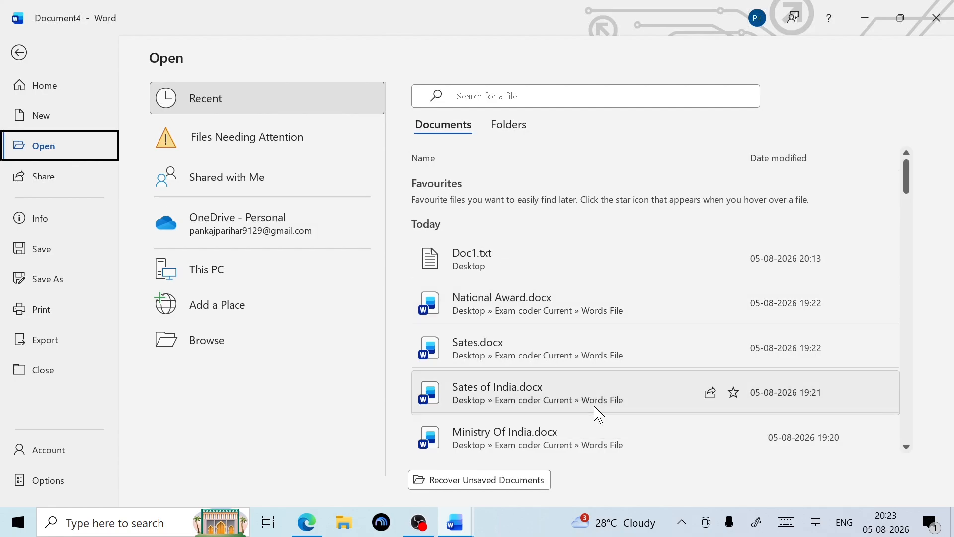
scroll(577, 336, down, 8)
scroll(579, 294, down, 10)
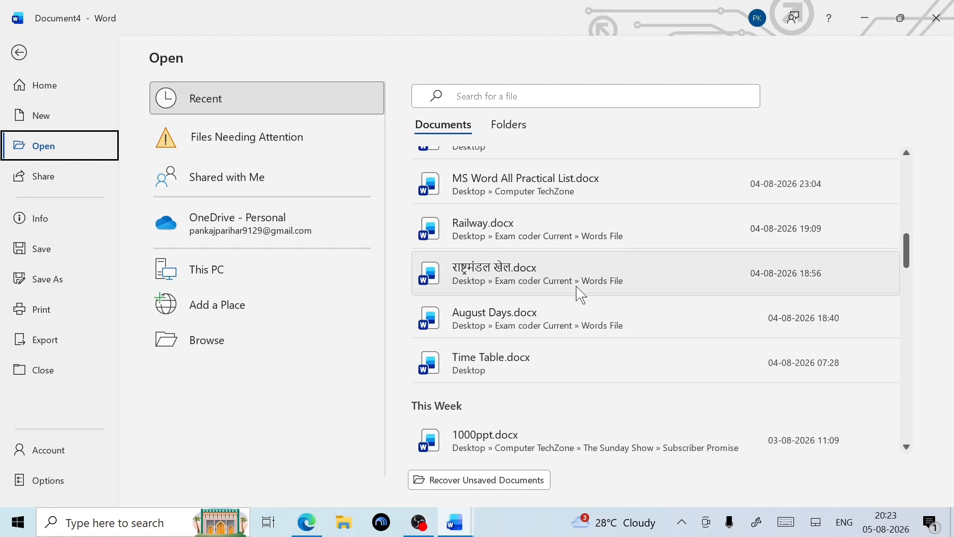
scroll(581, 294, up, 18)
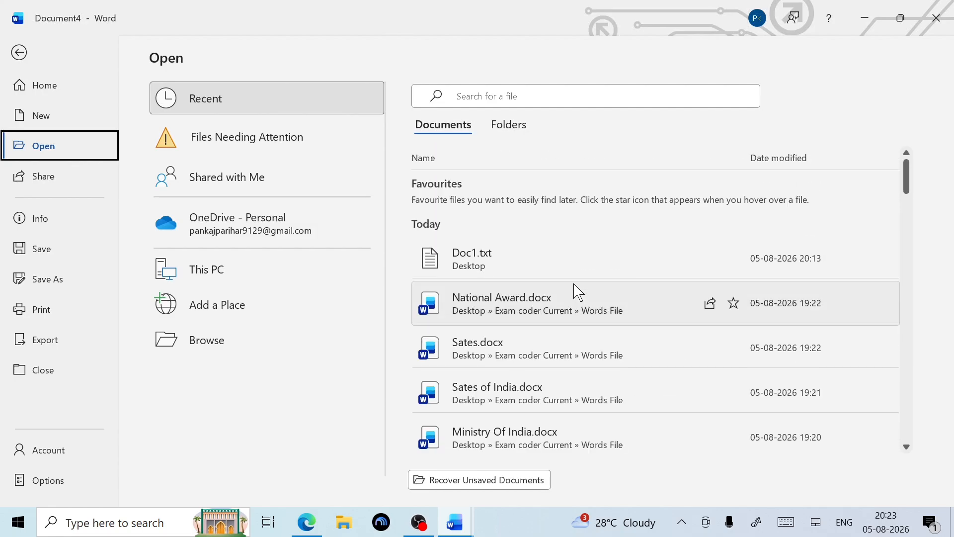
click(570, 320)
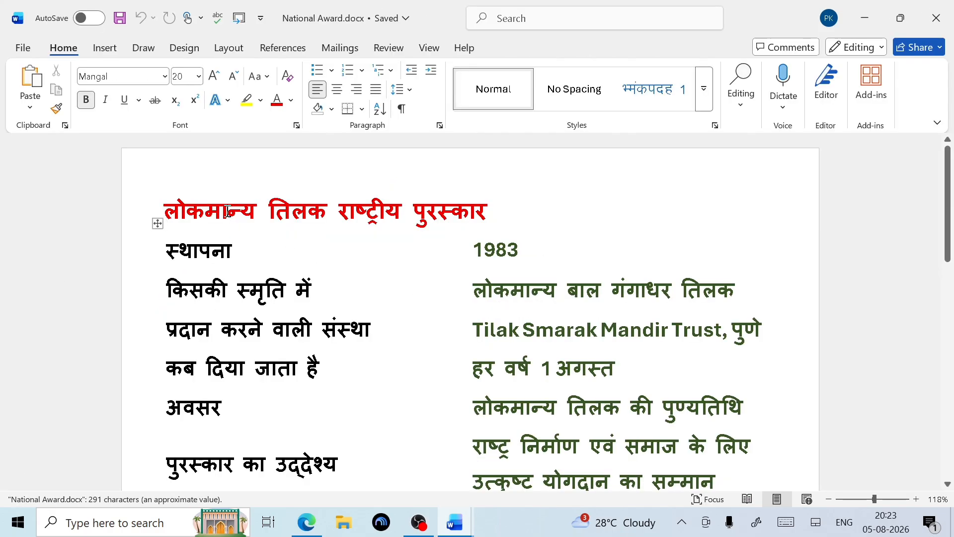
Step: Browse to the Words File folder, open August Days.docx and view its list of dates
click(23, 47)
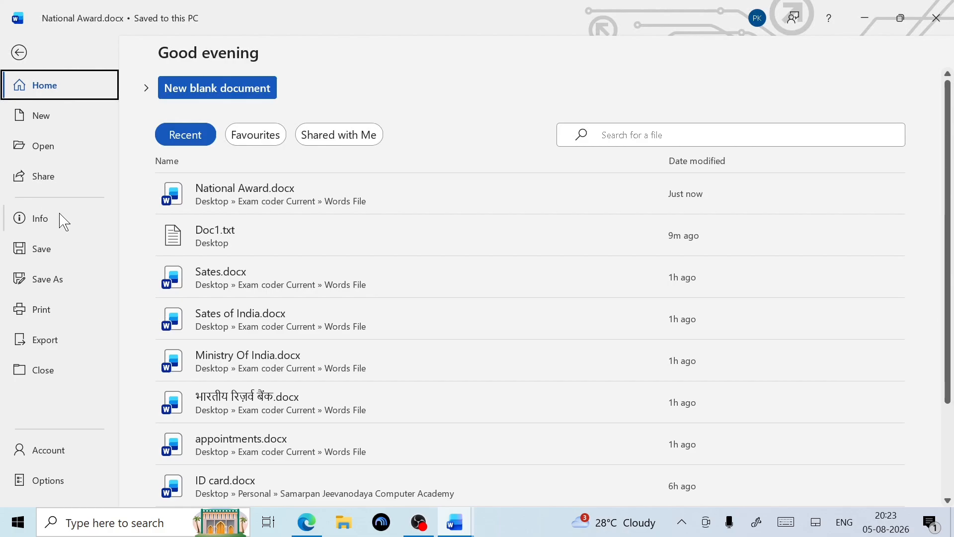
click(68, 151)
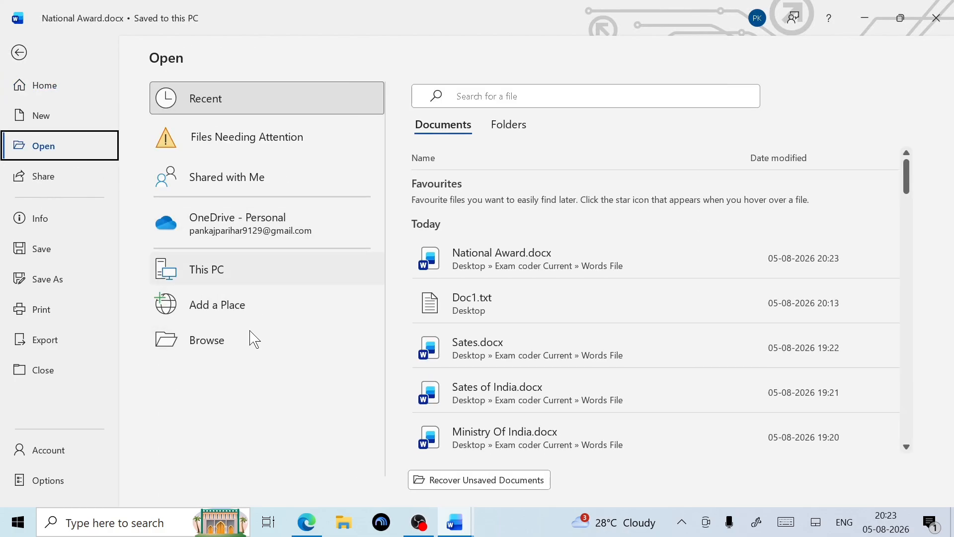
click(299, 351)
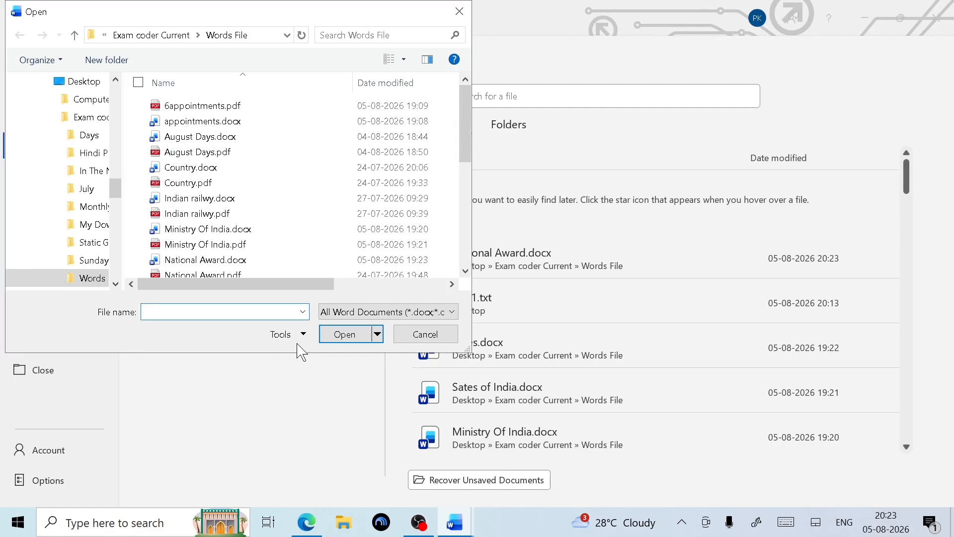
double_click(251, 141)
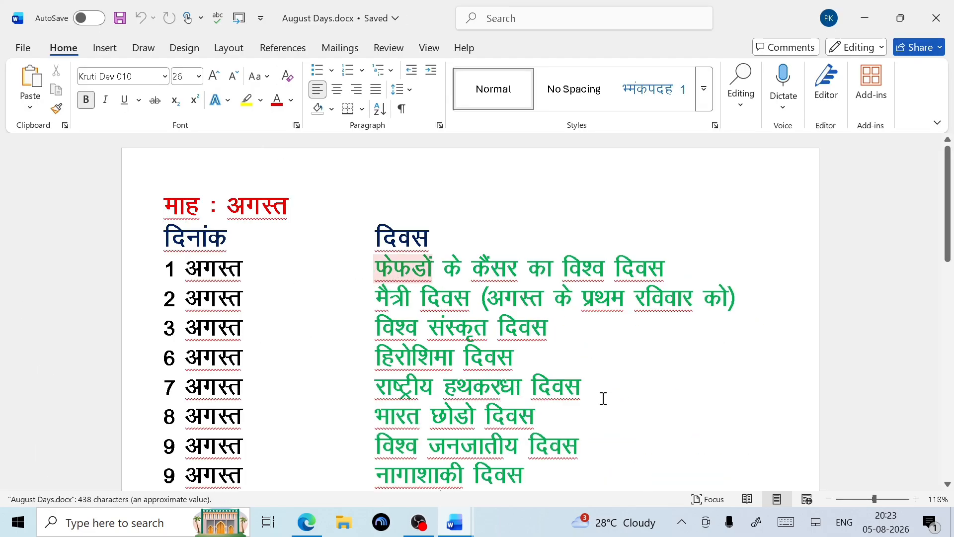
scroll(598, 398, down, 3)
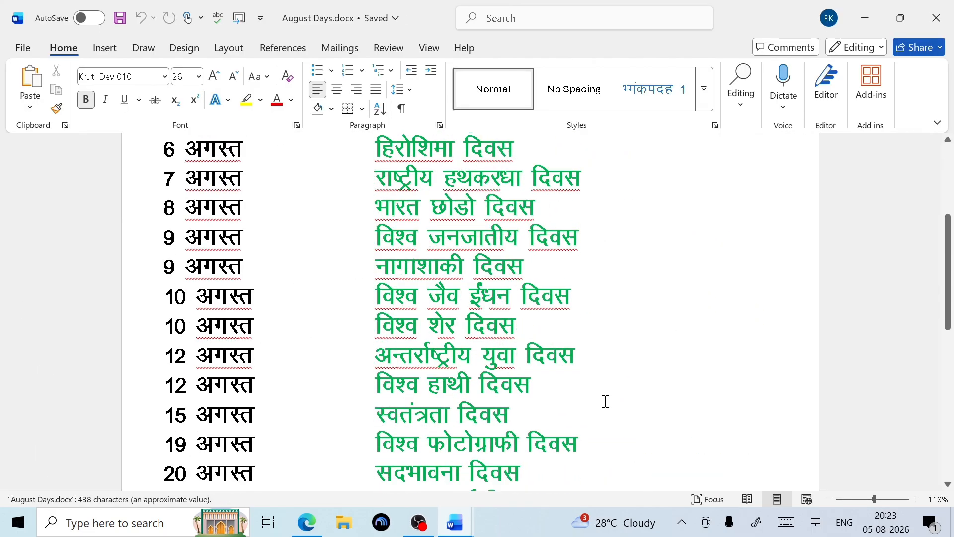
Step: Try to share August Days.docx by email as an attached PDF copy, and exit the Outlook account setup
click(22, 48)
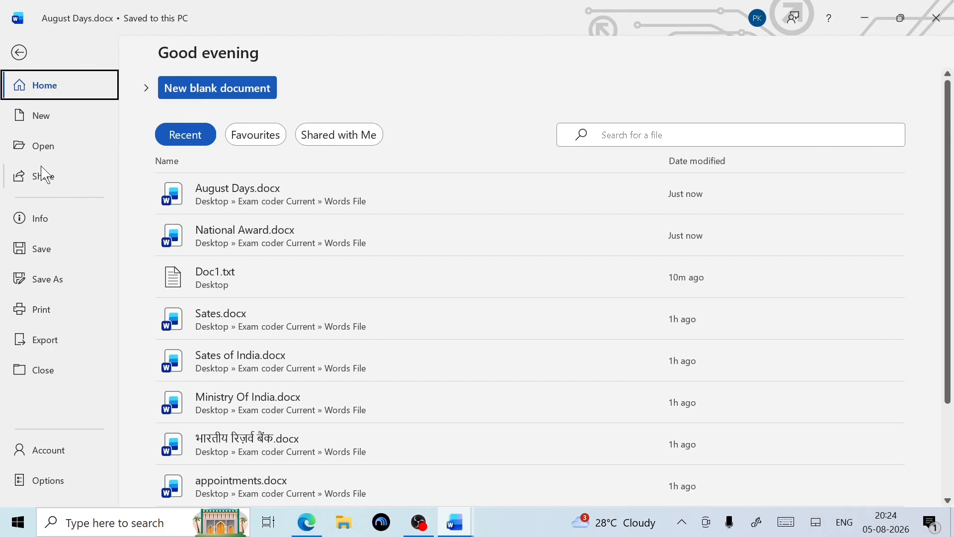
click(47, 178)
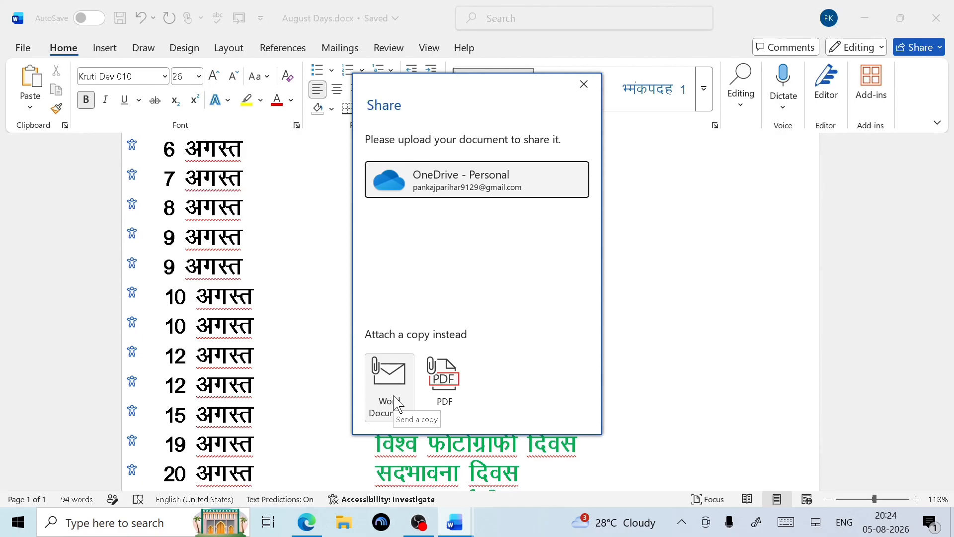
click(445, 392)
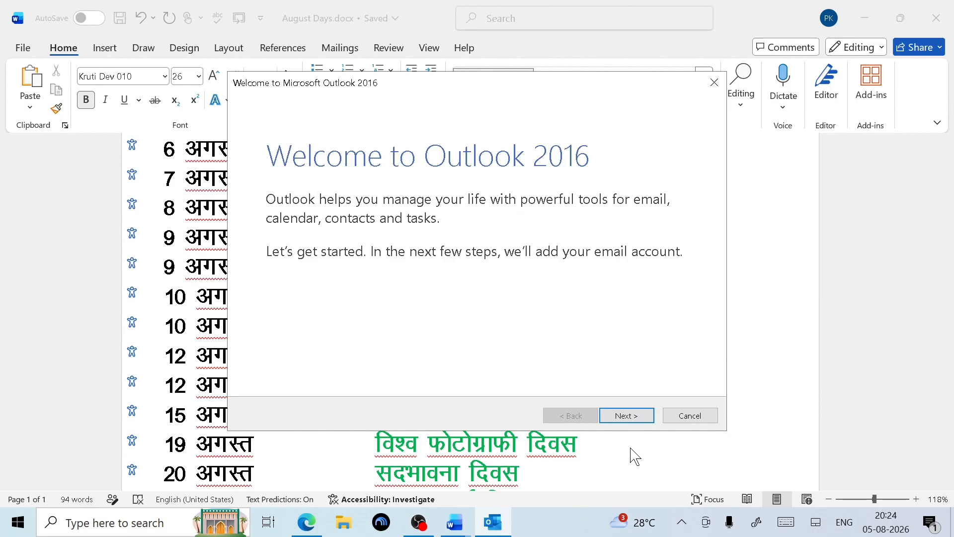
click(625, 431)
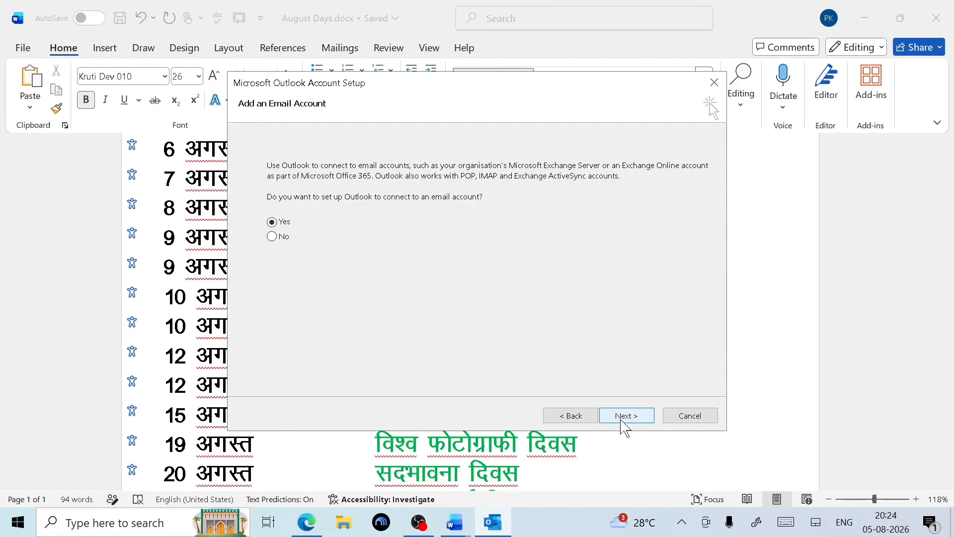
click(622, 421)
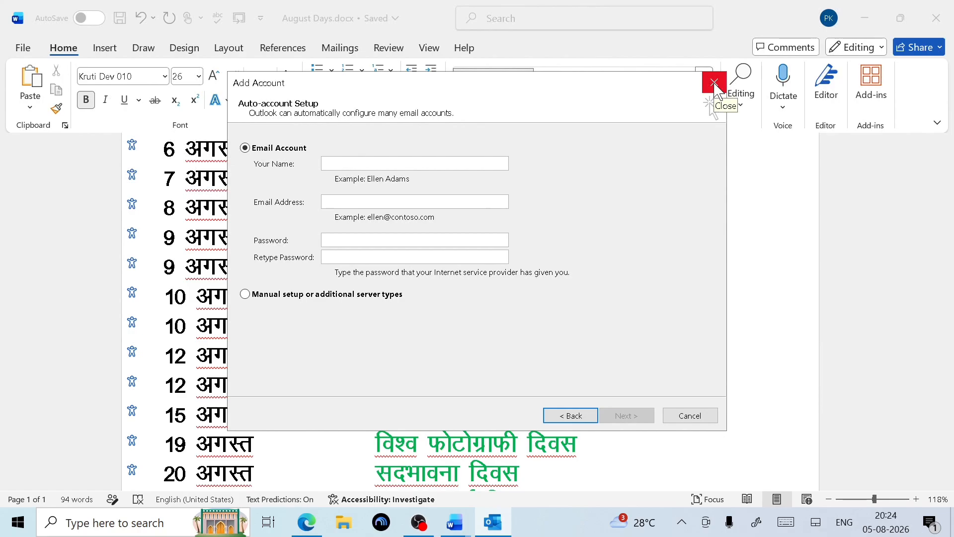
click(715, 83)
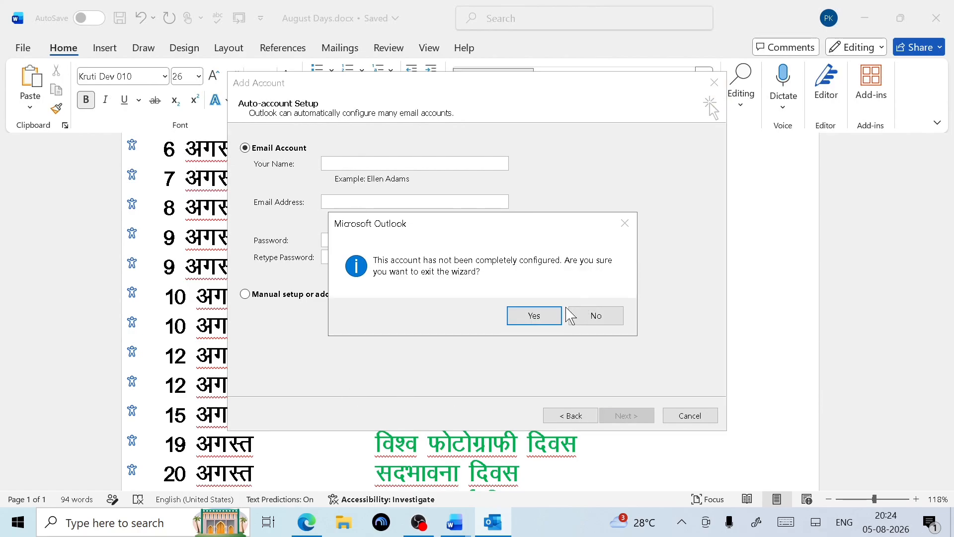
click(546, 316)
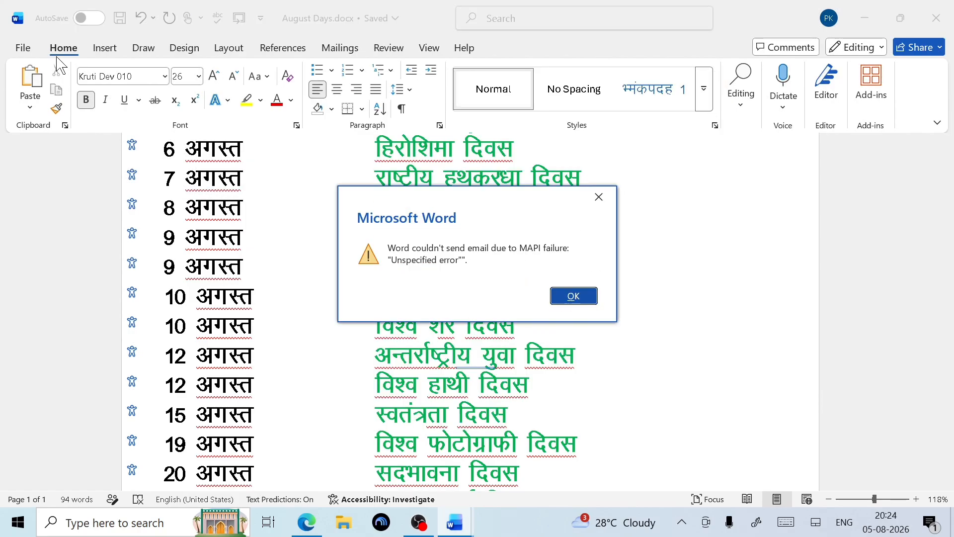
click(574, 296)
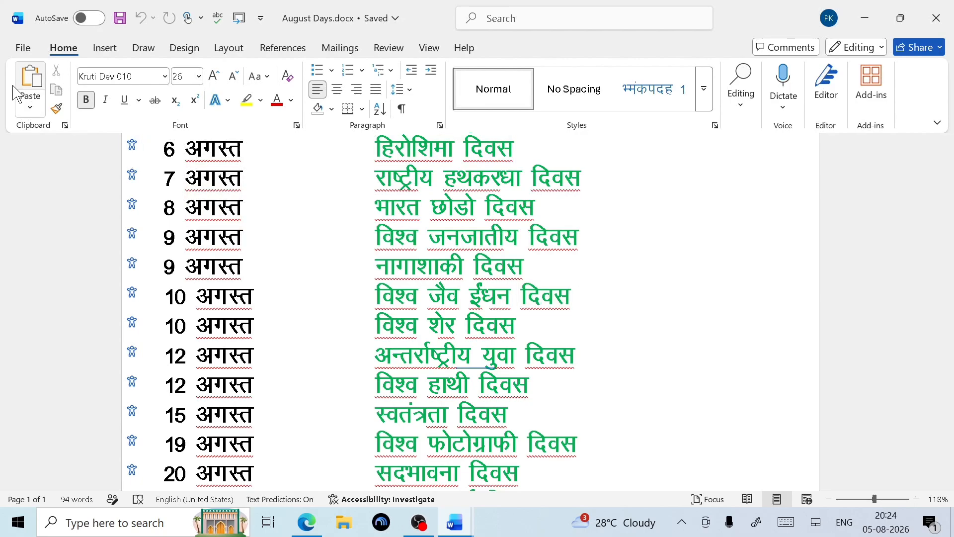
Step: Encrypt August Days.docx with a password, entering and confirming the document password
click(29, 47)
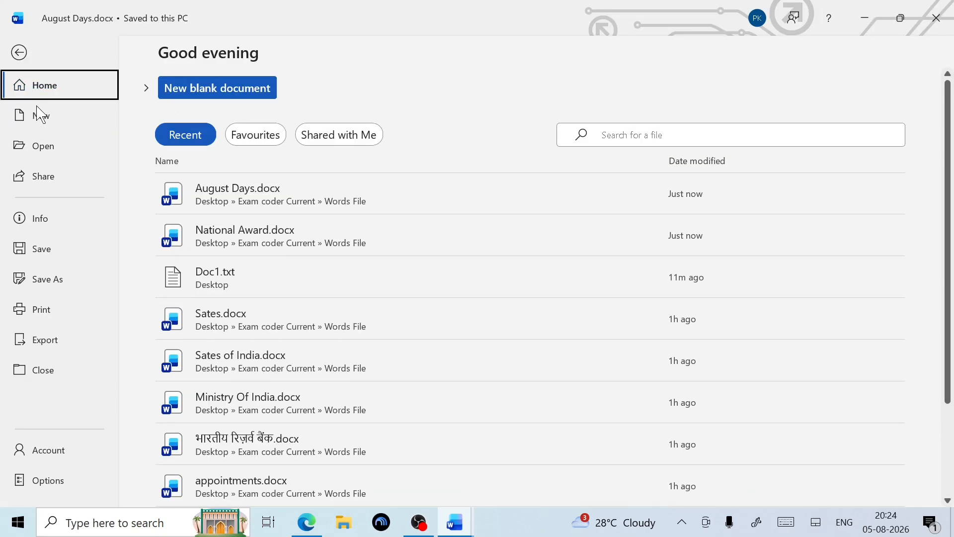
click(49, 220)
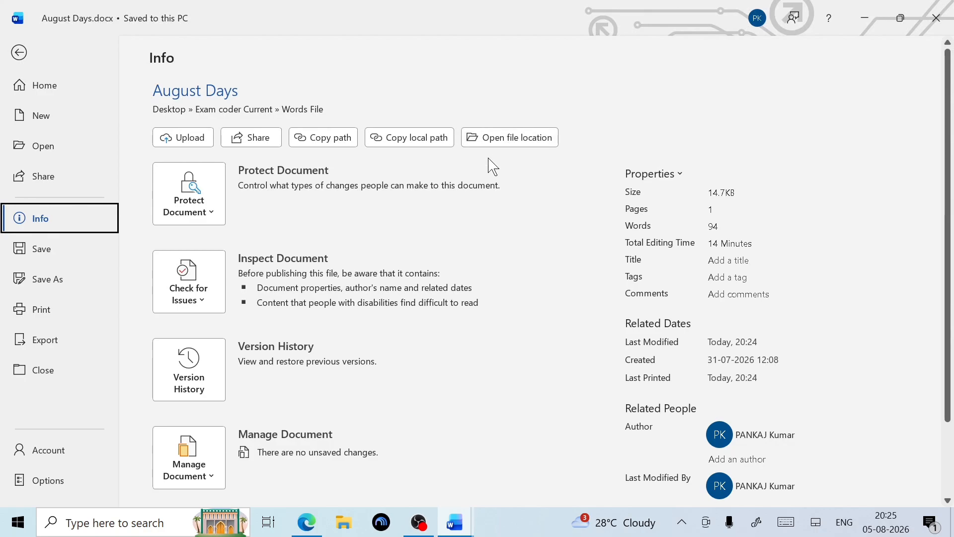
click(192, 222)
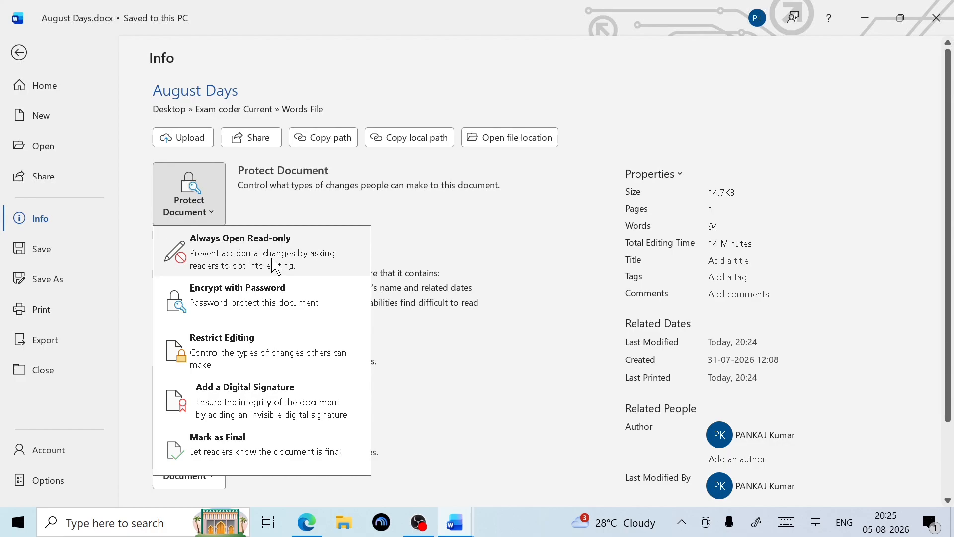
click(259, 307)
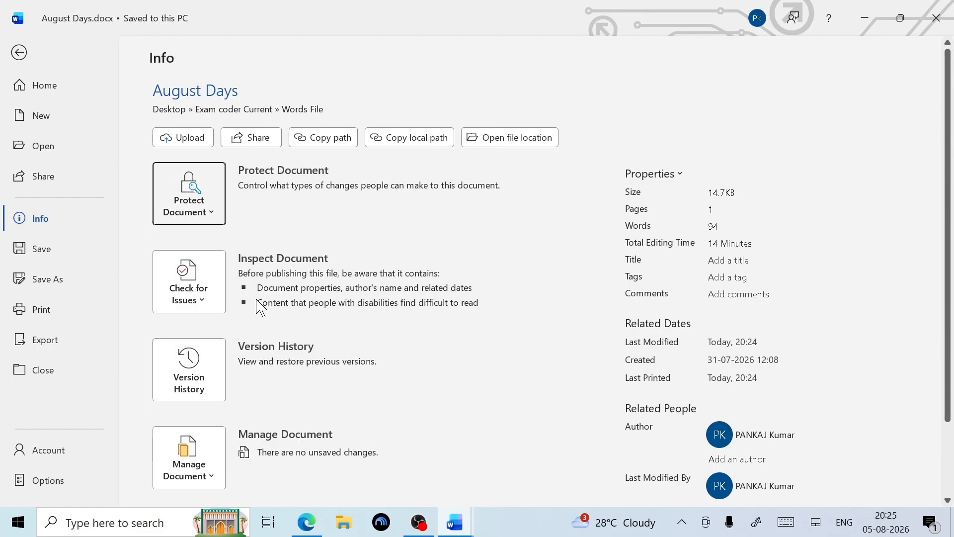
text(•••••)
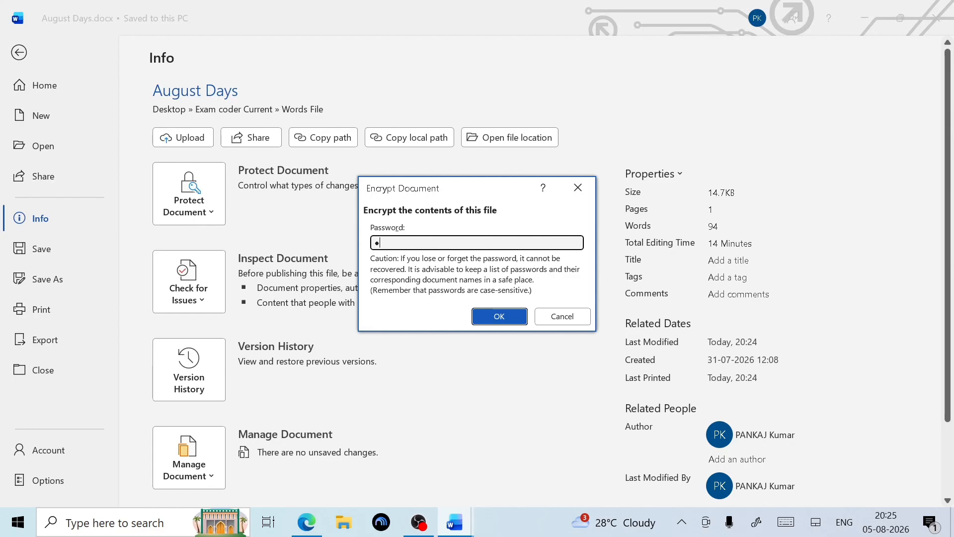
key(Return)
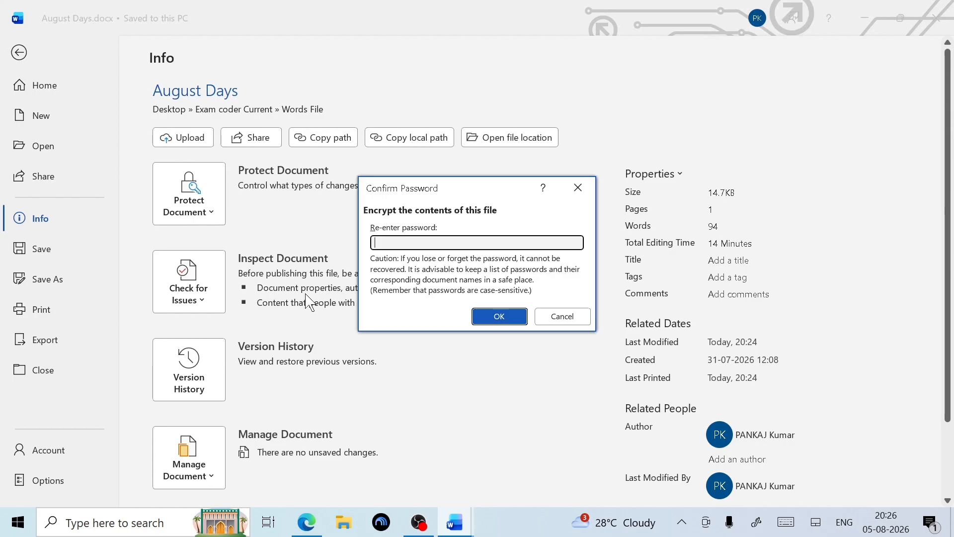
text(•••••)
key(Return)
mouse_move(306, 298)
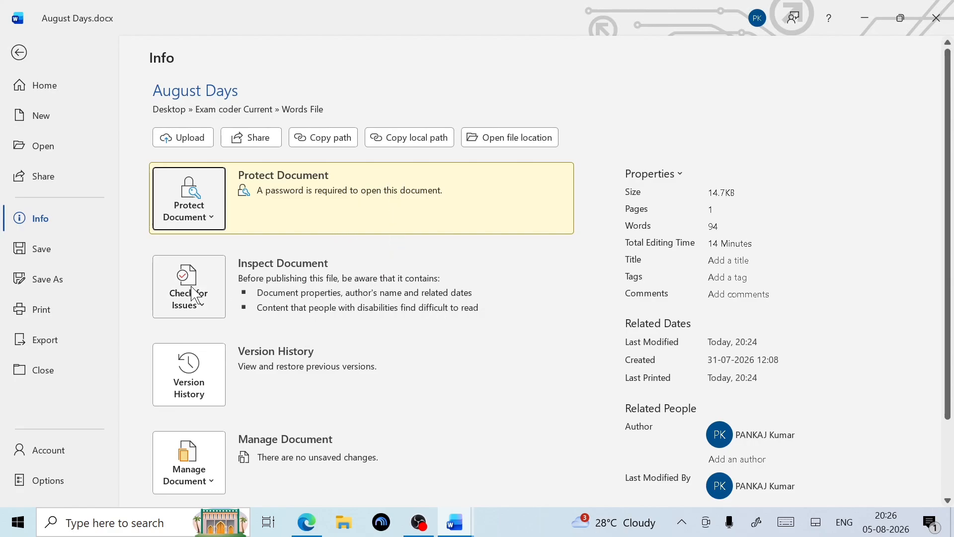
Step: View the Restrict Editing options for formatting and editing restrictions, and close them without applying any
click(215, 219)
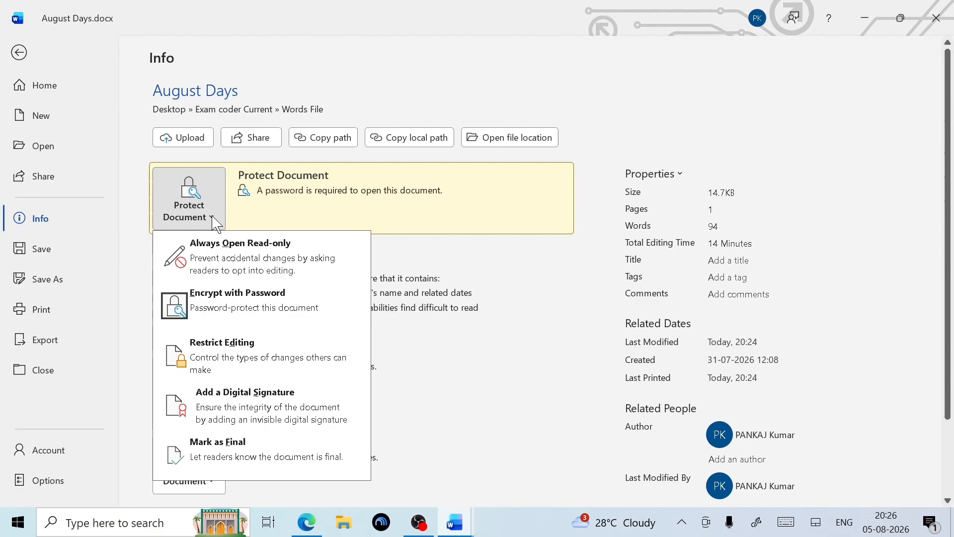
click(231, 371)
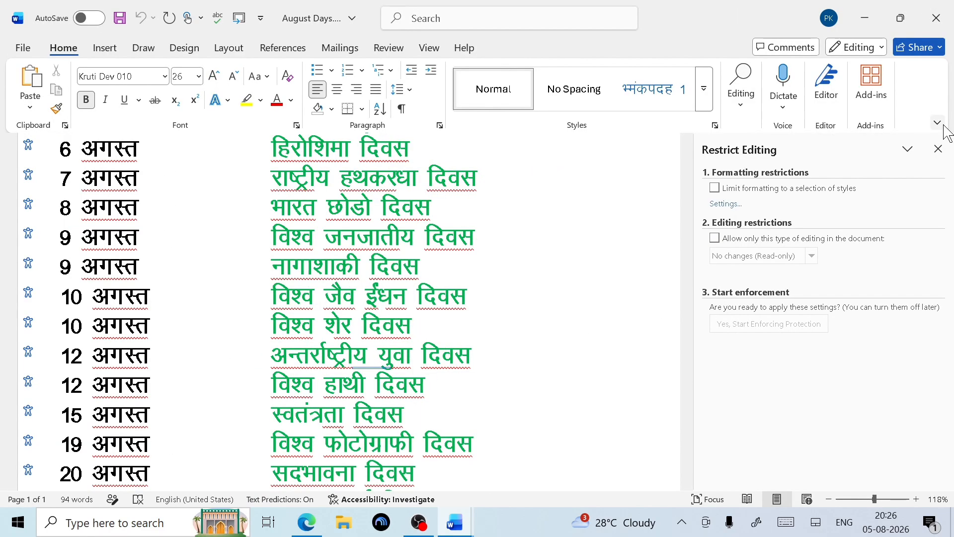
click(938, 148)
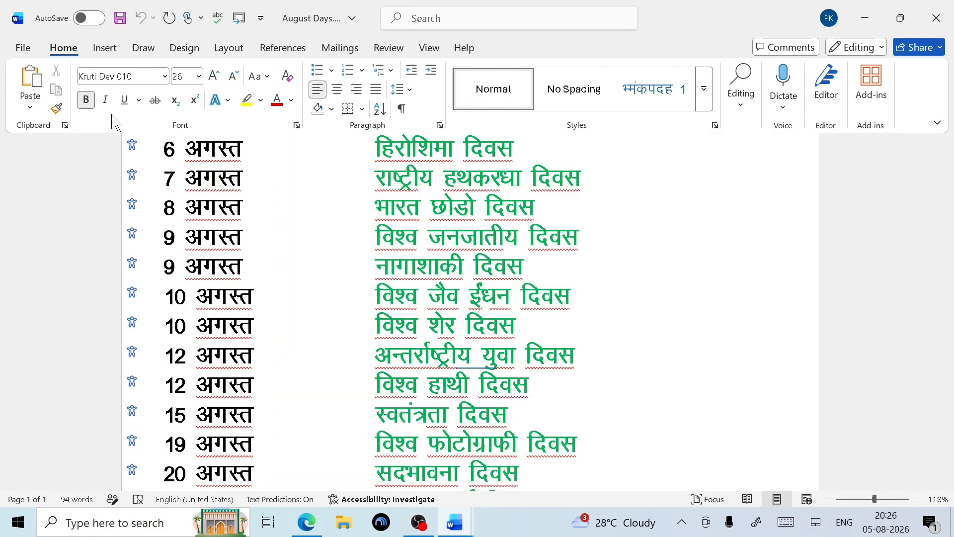
Step: Mark August Days.docx as final and acknowledge the confirmation messages
click(22, 47)
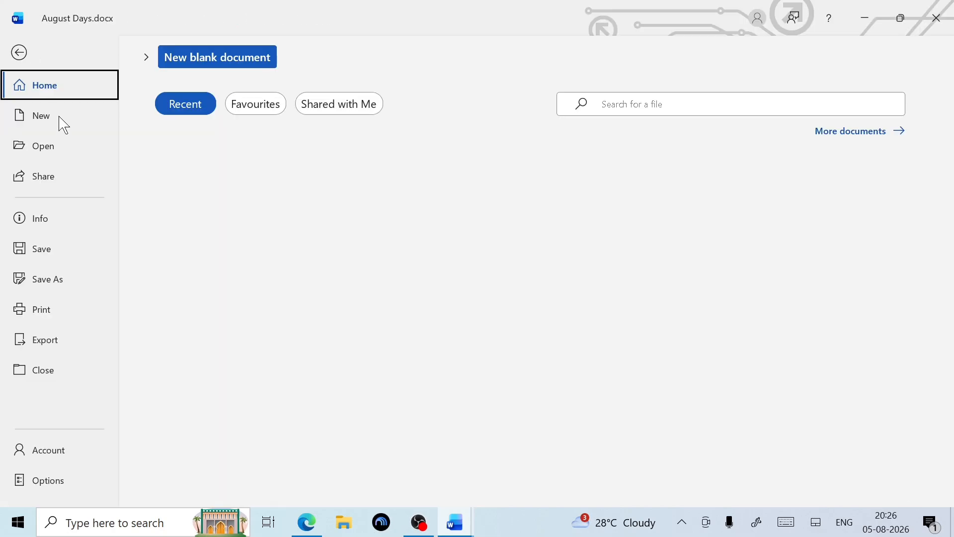
click(20, 223)
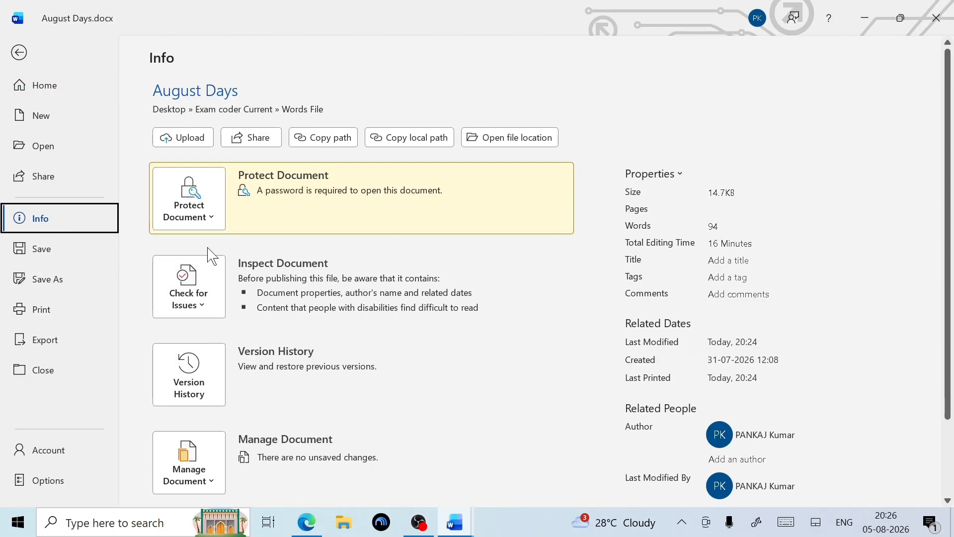
click(192, 213)
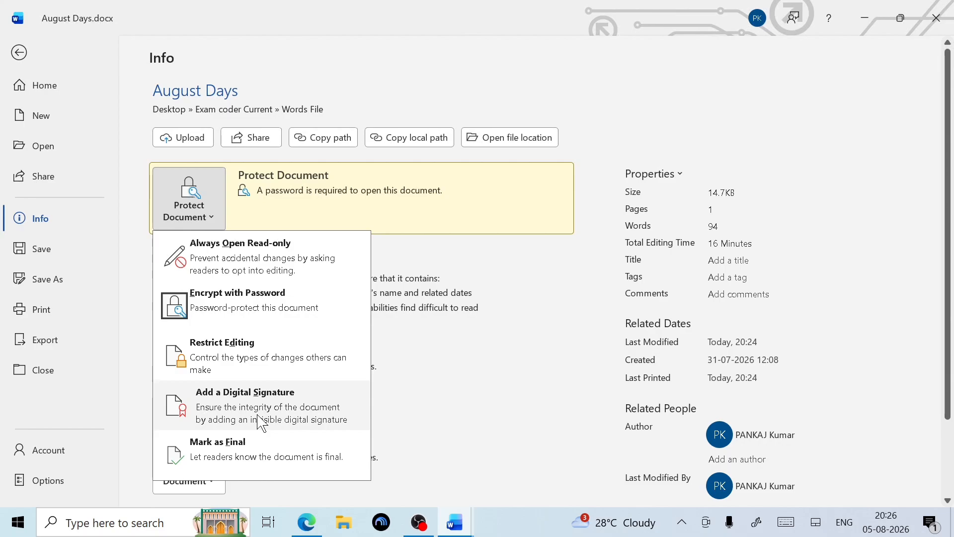
click(259, 460)
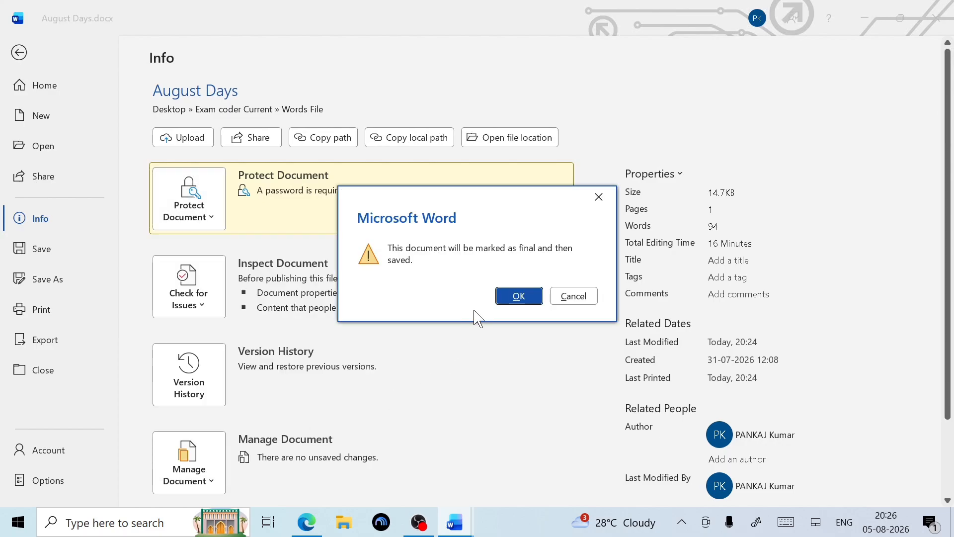
click(525, 299)
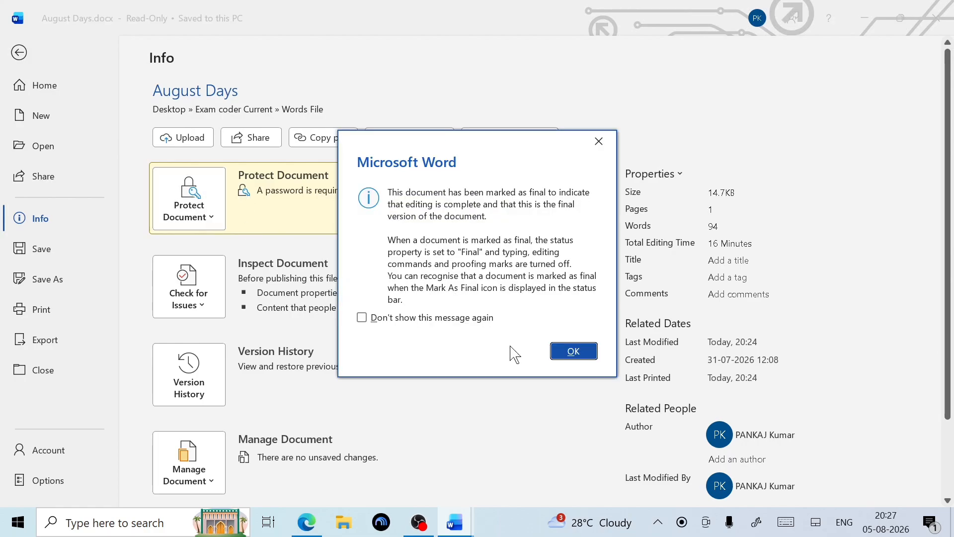
click(572, 351)
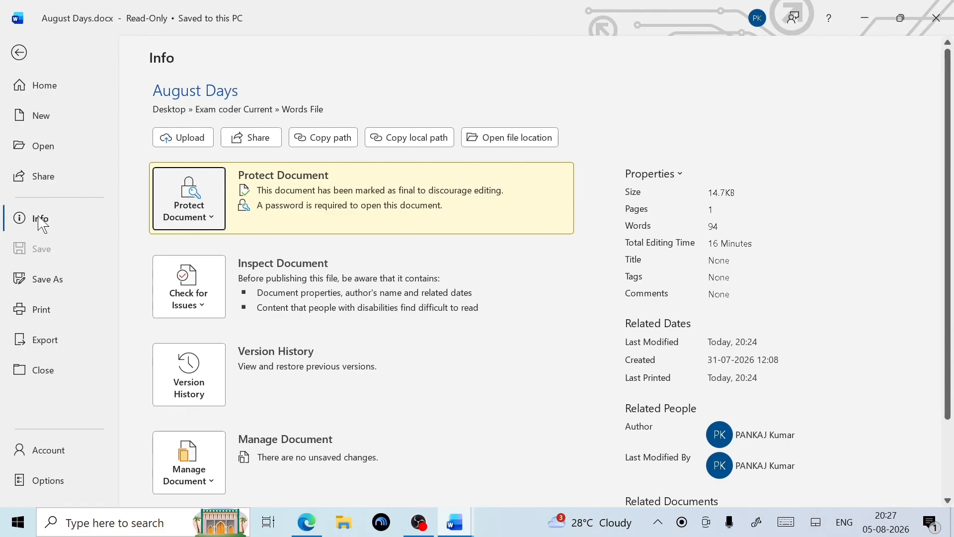
Step: View the document's issue-checking options and the Version History upload dialog, leaving both unused
click(206, 305)
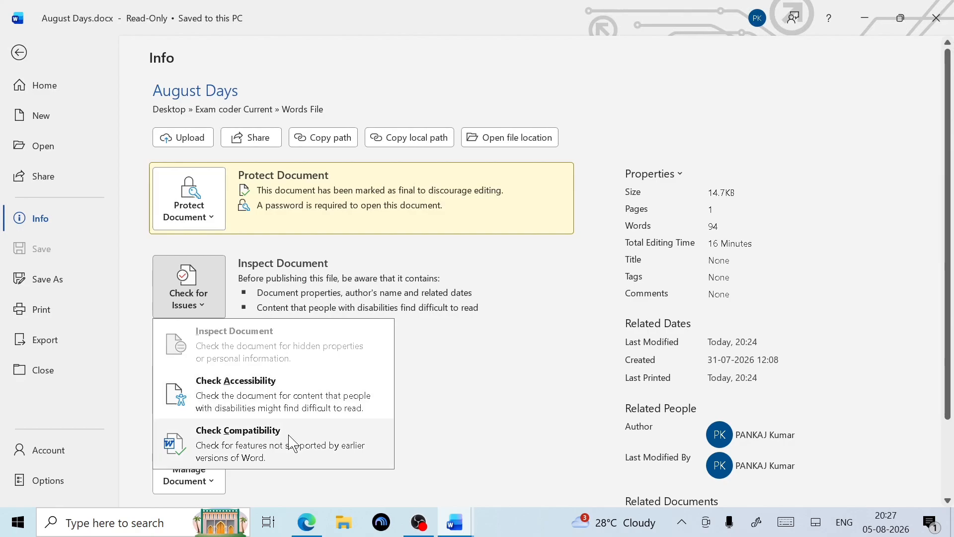
click(463, 378)
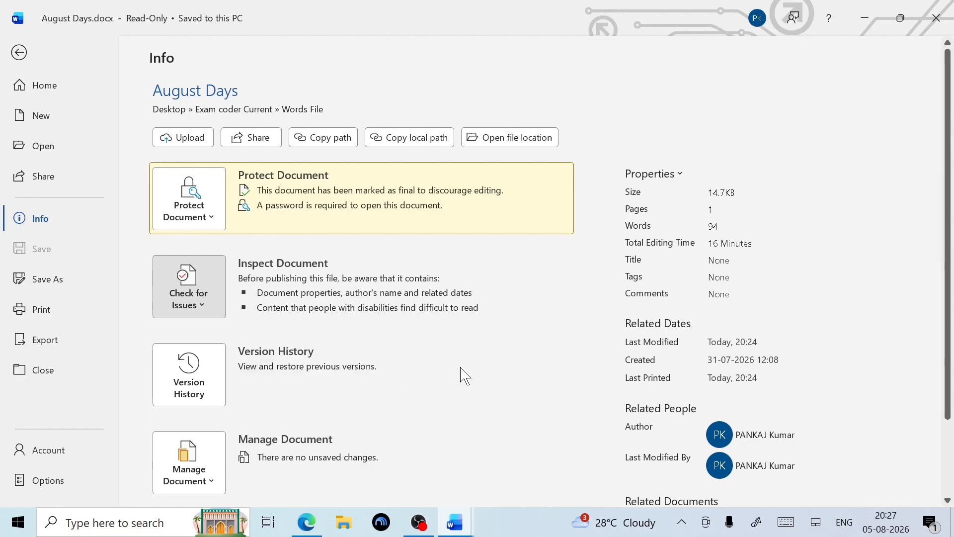
click(198, 405)
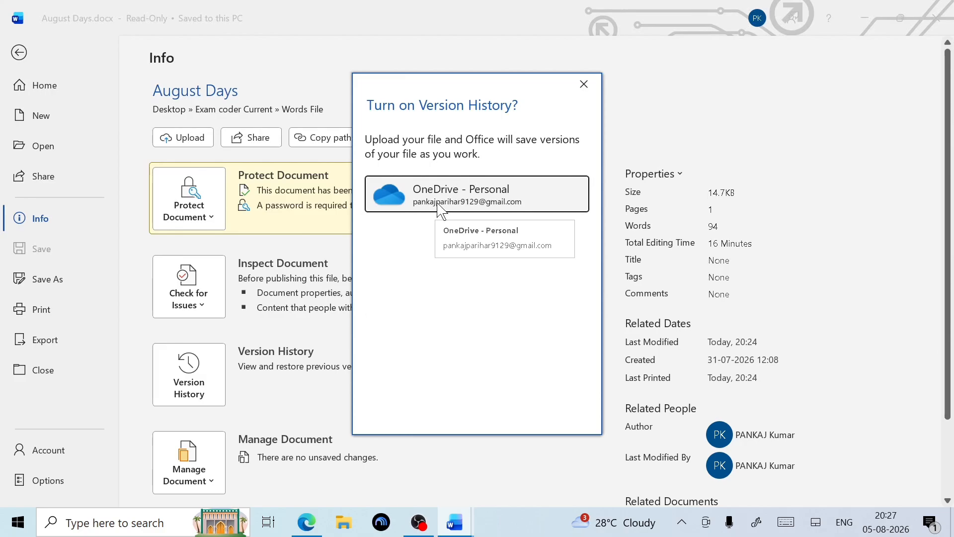
click(588, 79)
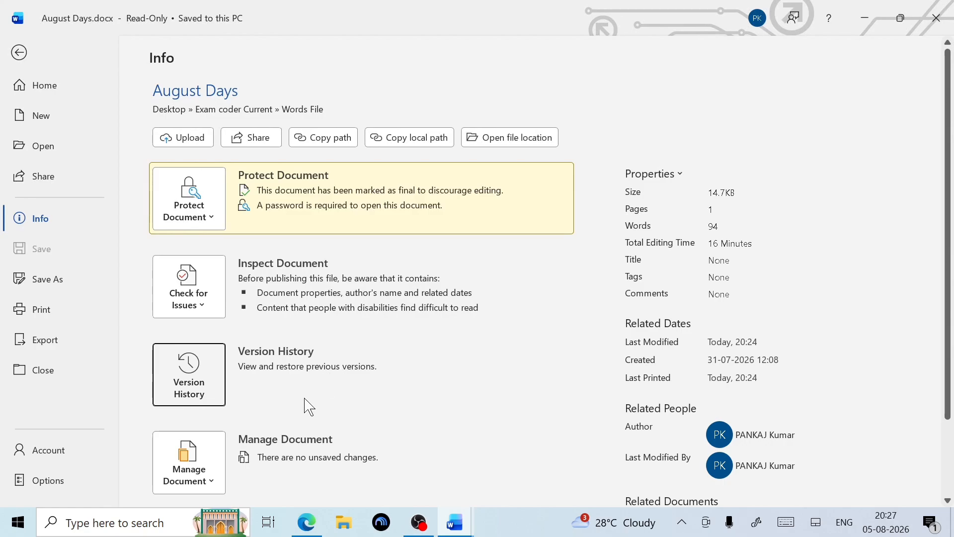
Step: View the Manage Document option for recovering unsaved documents, and return to the document text
scroll(309, 406, down, 2)
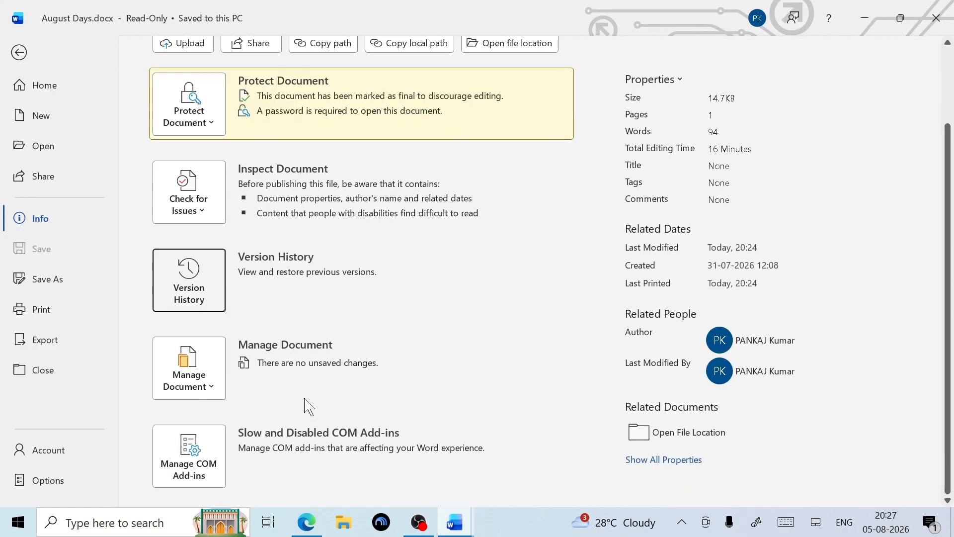
click(206, 392)
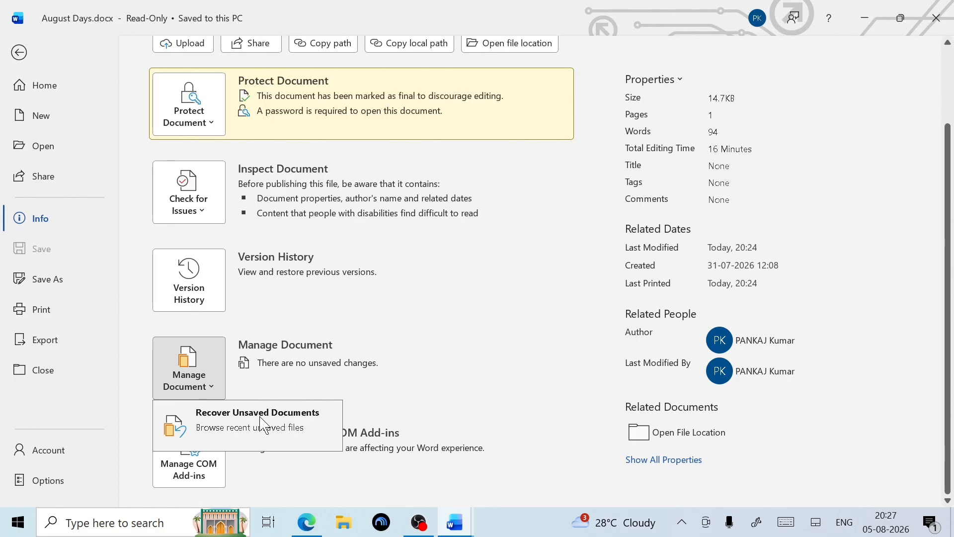
key(Escape)
key(Escape)
Step: Re-enable editing of the document that was marked as final
scroll(358, 305, down, 2)
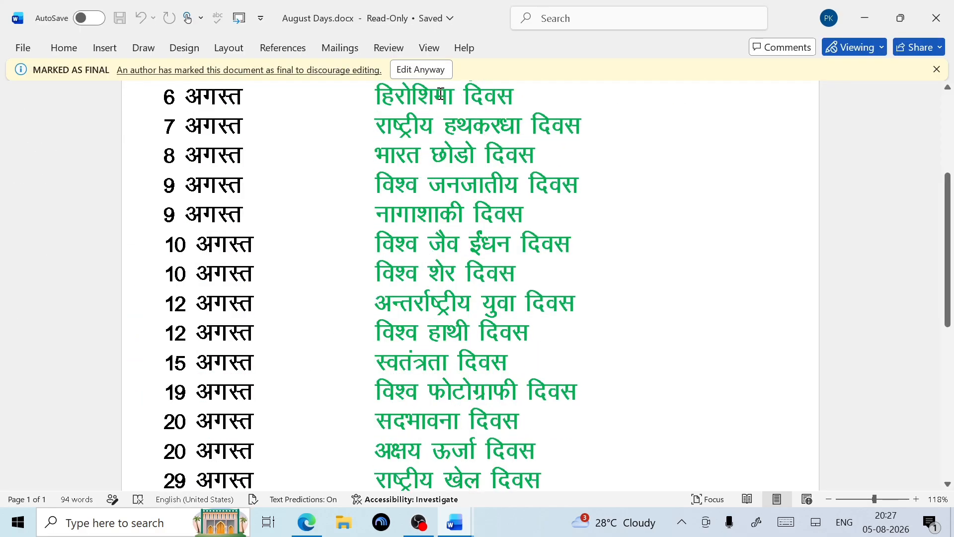
click(439, 75)
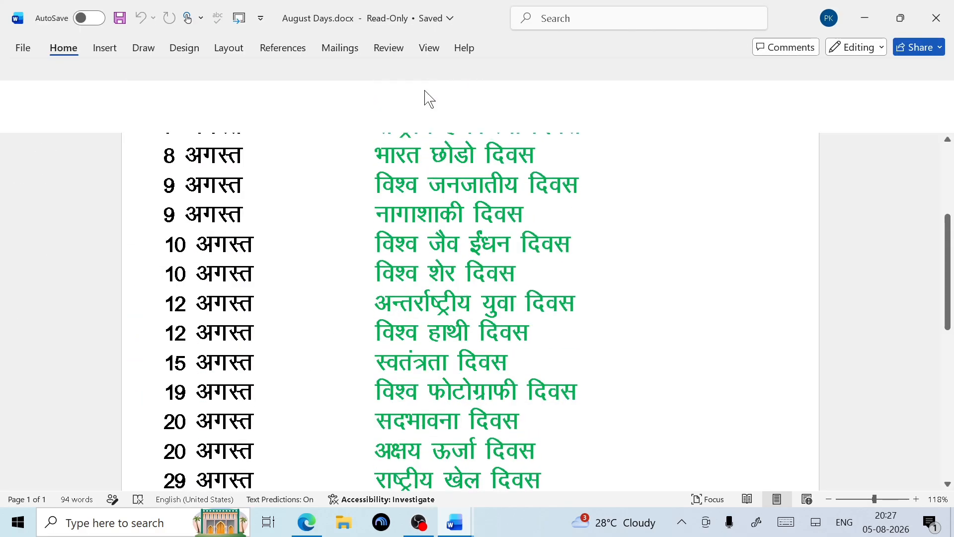
Step: Examine the document's Info page down to the Slow and Disabled COM Add-ins section
click(21, 47)
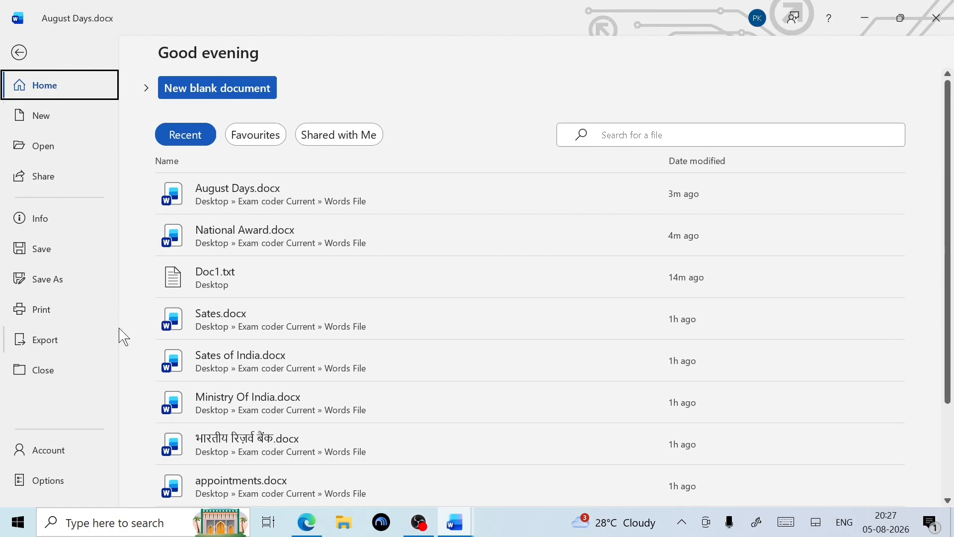
click(56, 218)
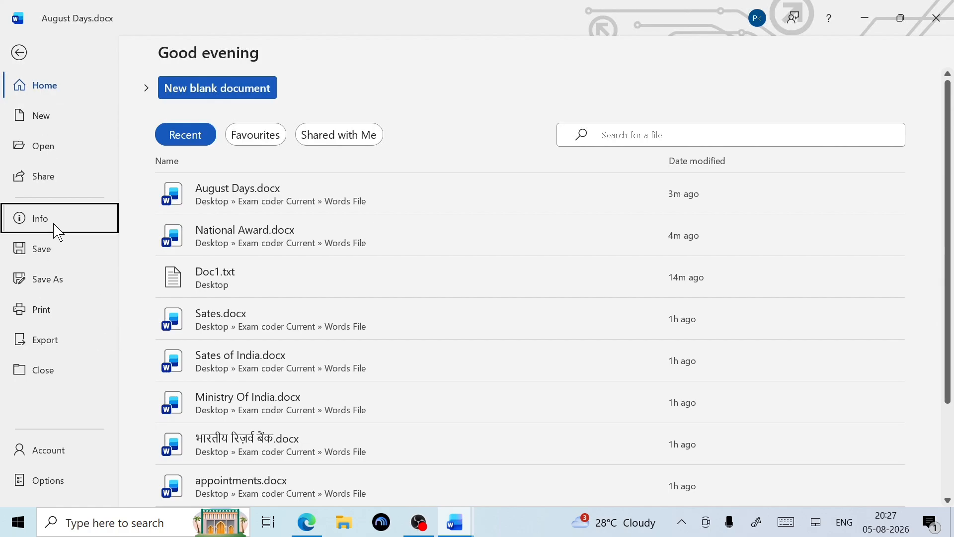
scroll(244, 442, down, 2)
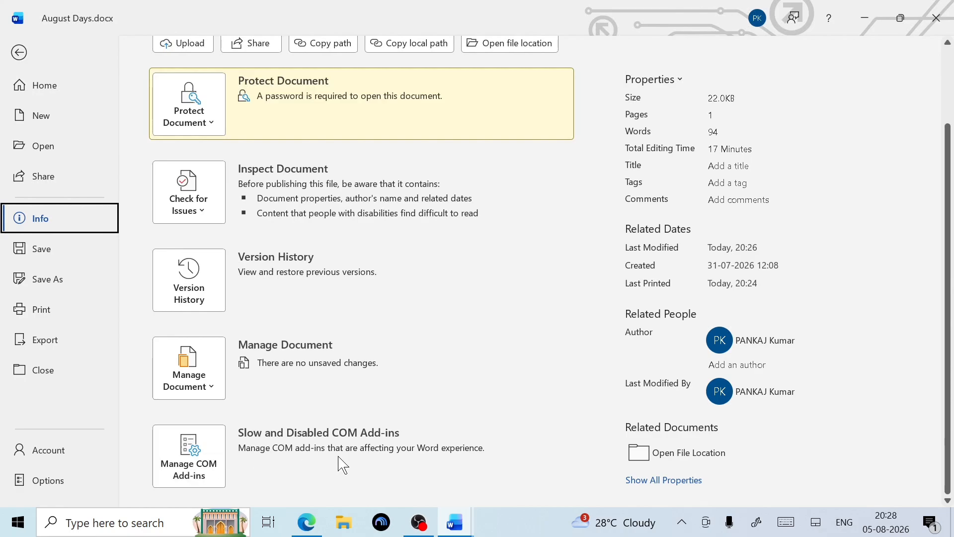
Step: View the list of slow and disabled COM add-ins, and close it without making changes
click(192, 473)
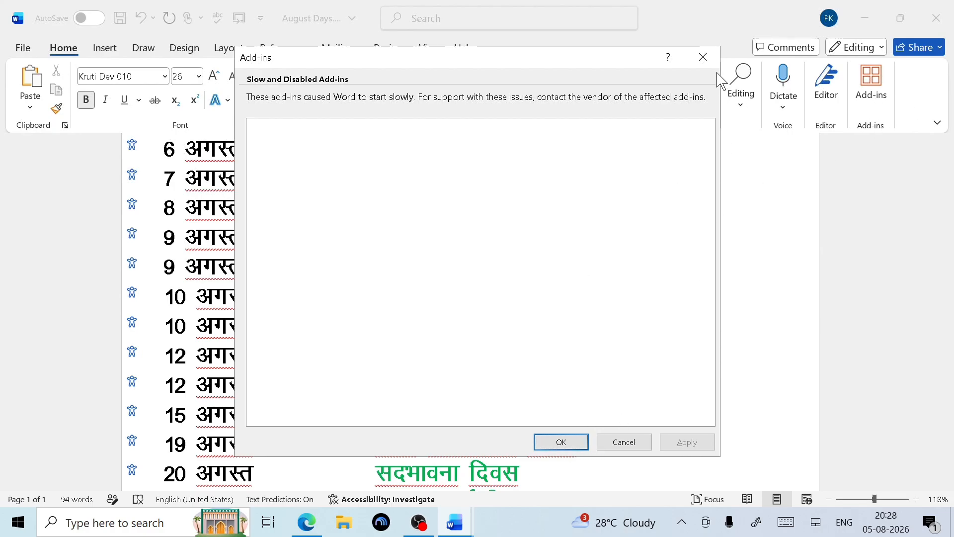
click(703, 57)
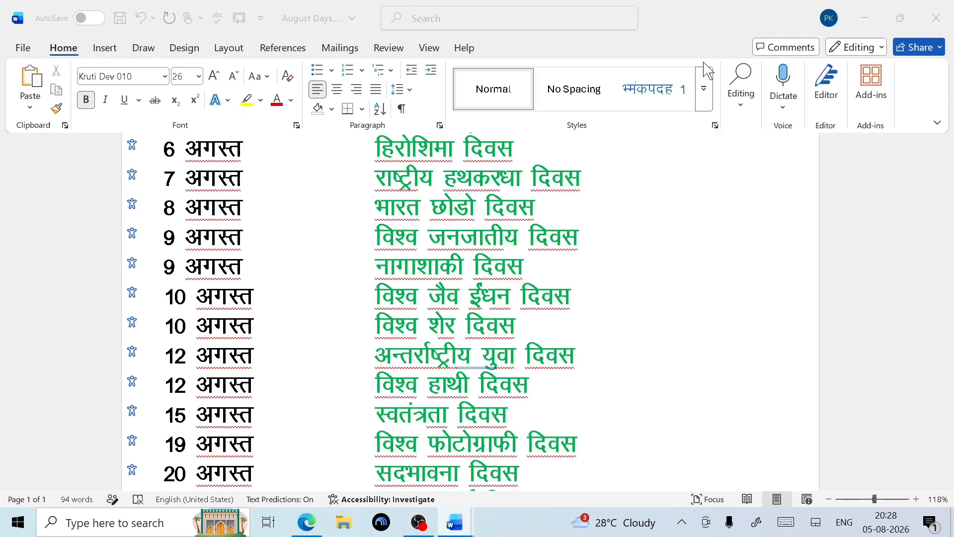
Step: Save the August Days document under its existing name and location, and repeat the save once
click(22, 47)
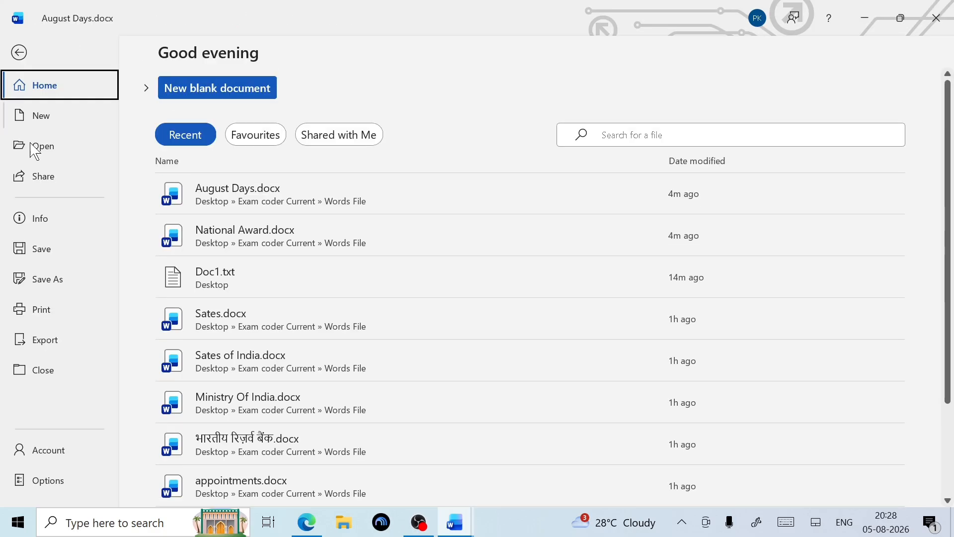
click(22, 255)
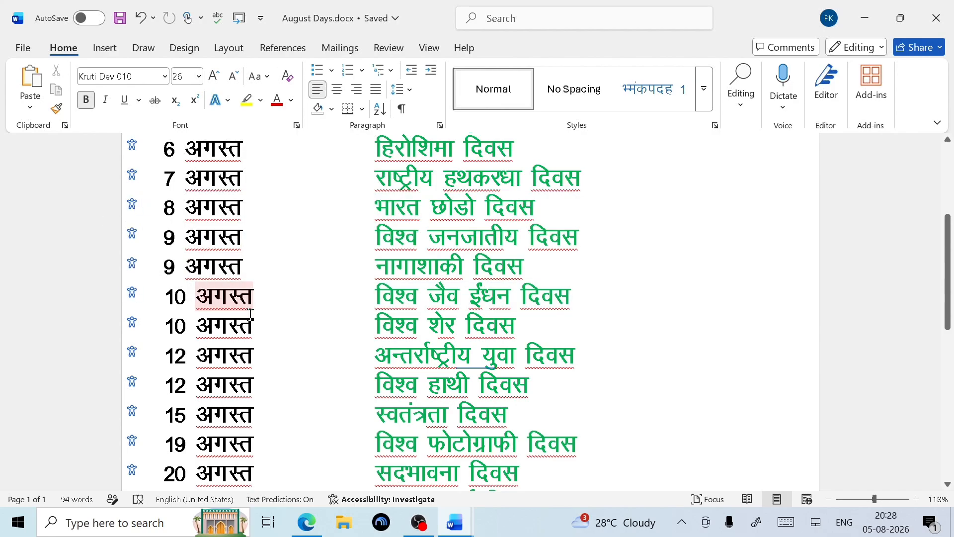
scroll(291, 319, down, 5)
scroll(292, 320, up, 5)
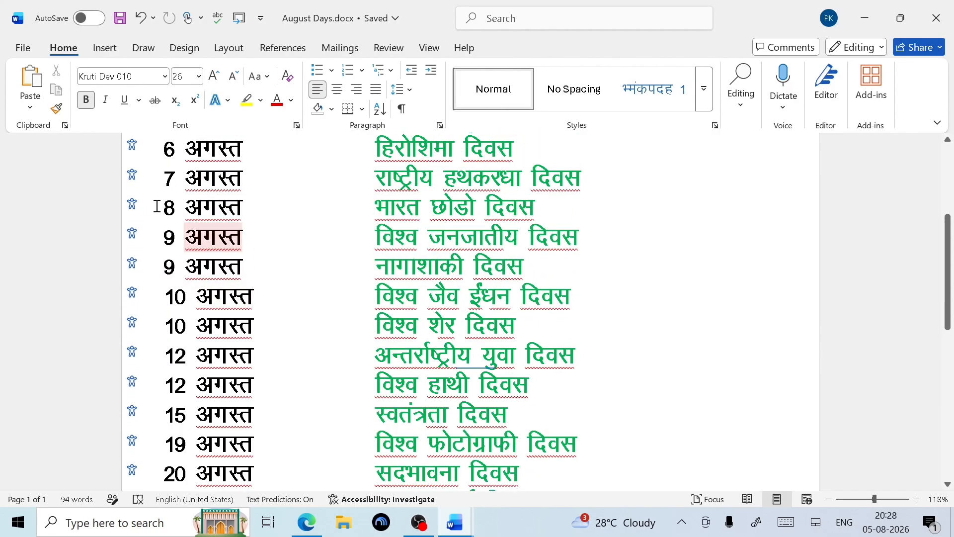
click(20, 48)
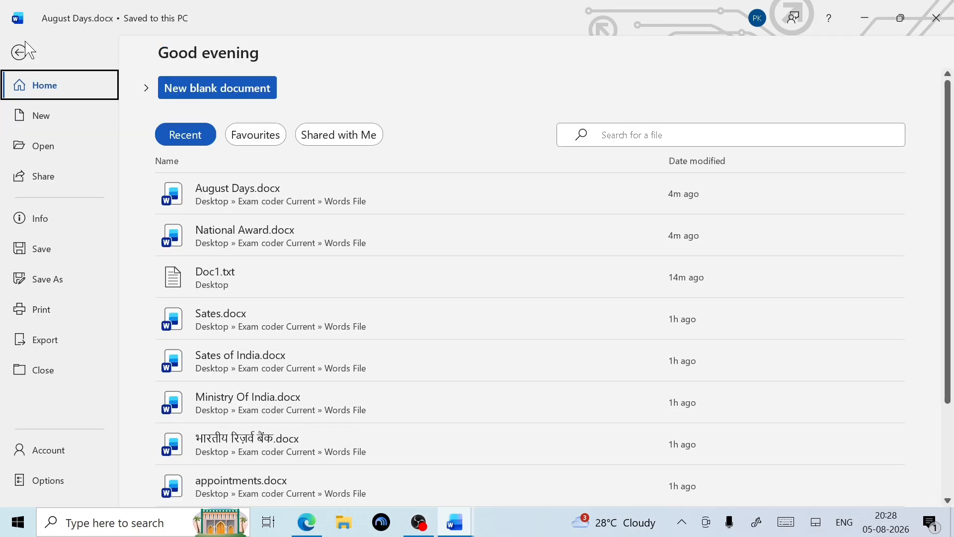
click(68, 253)
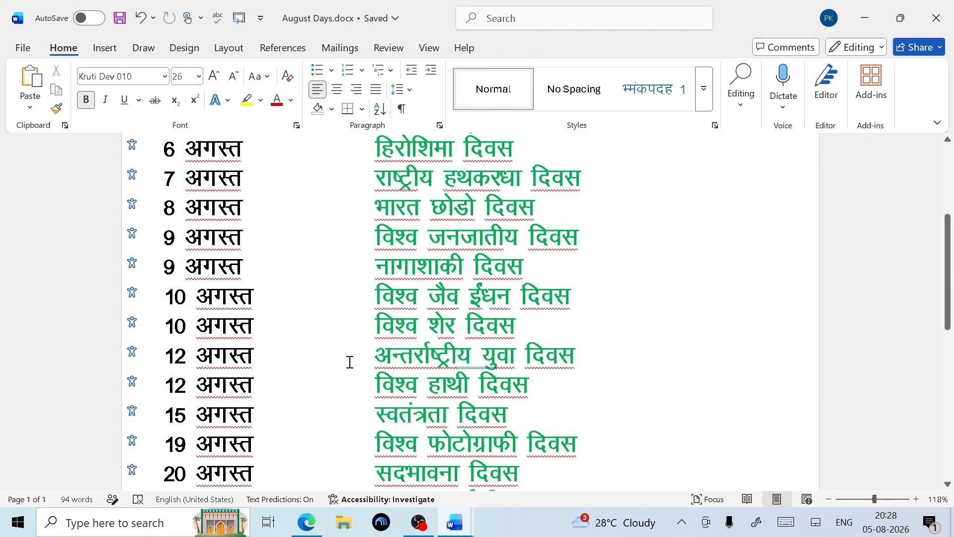
Step: Create a new blank document and start saving it by browsing for a folder on the computer
drag(350, 362, 511, 336)
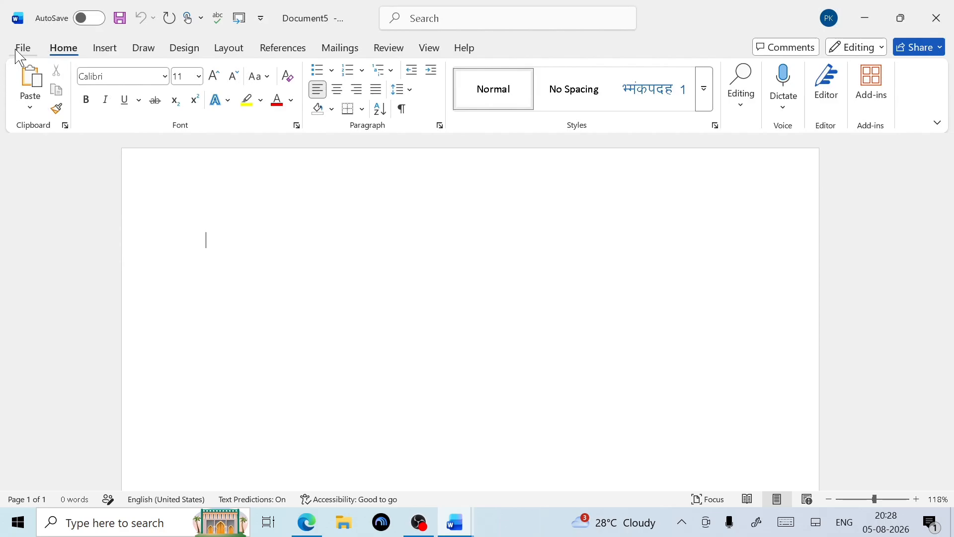
click(20, 48)
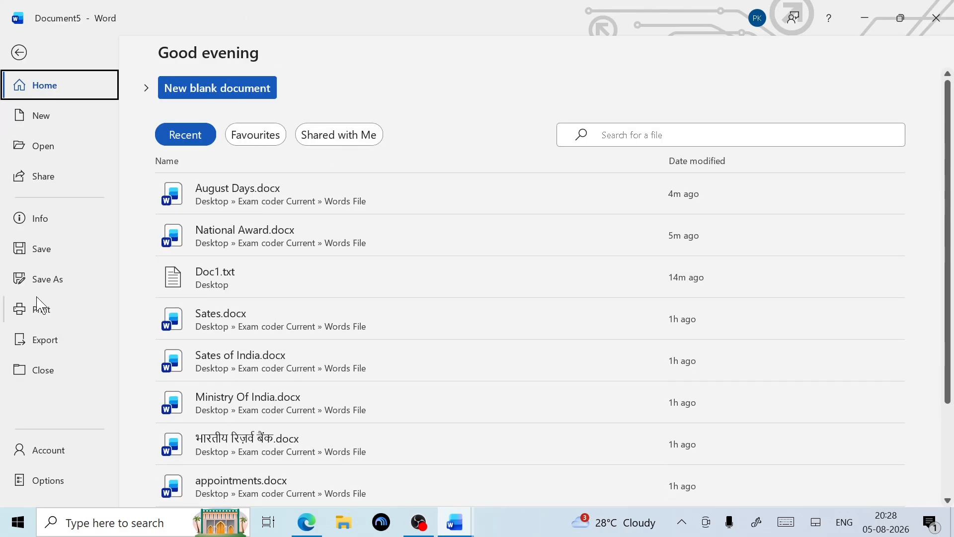
click(52, 255)
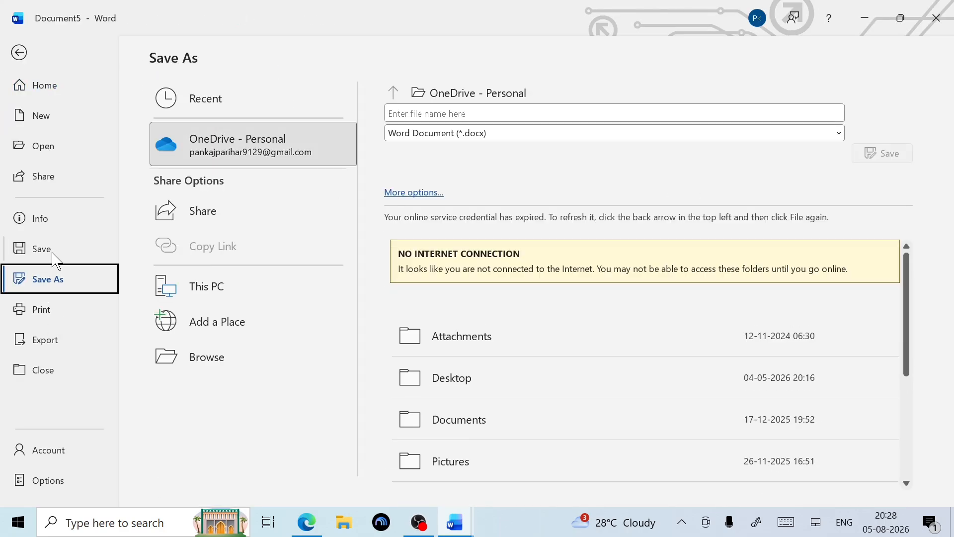
click(53, 255)
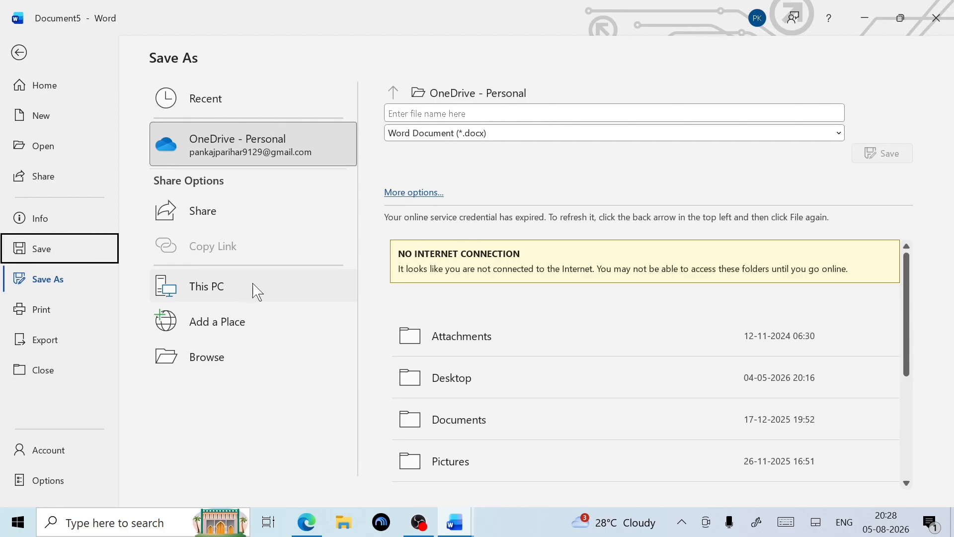
click(268, 378)
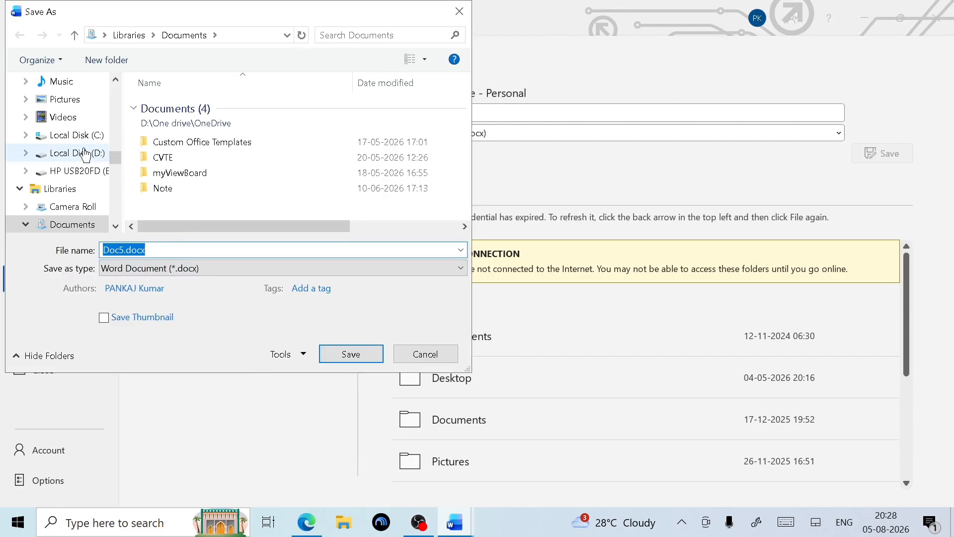
Step: Save the blank document to the Desktop as a Word document named Doc5.docx
scroll(60, 156, down, 4)
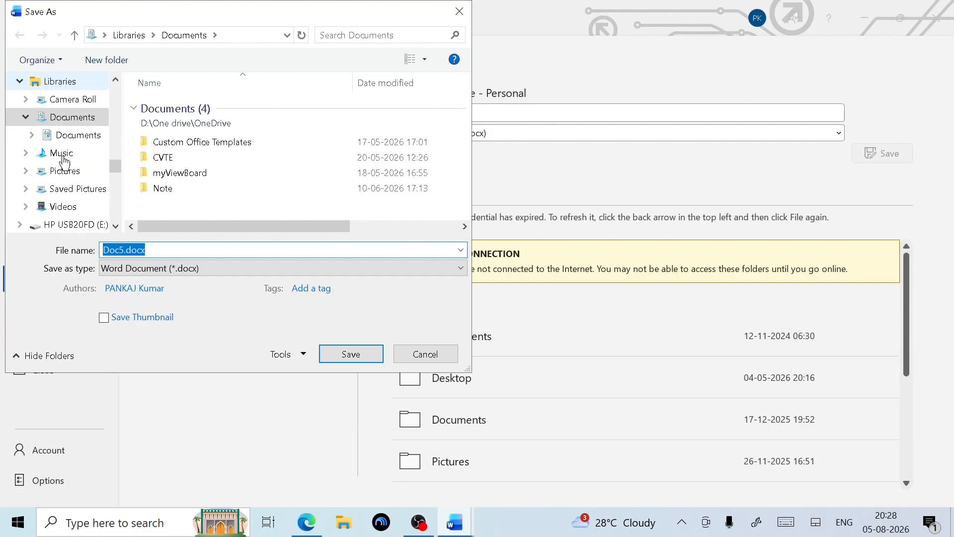
scroll(65, 162, down, 8)
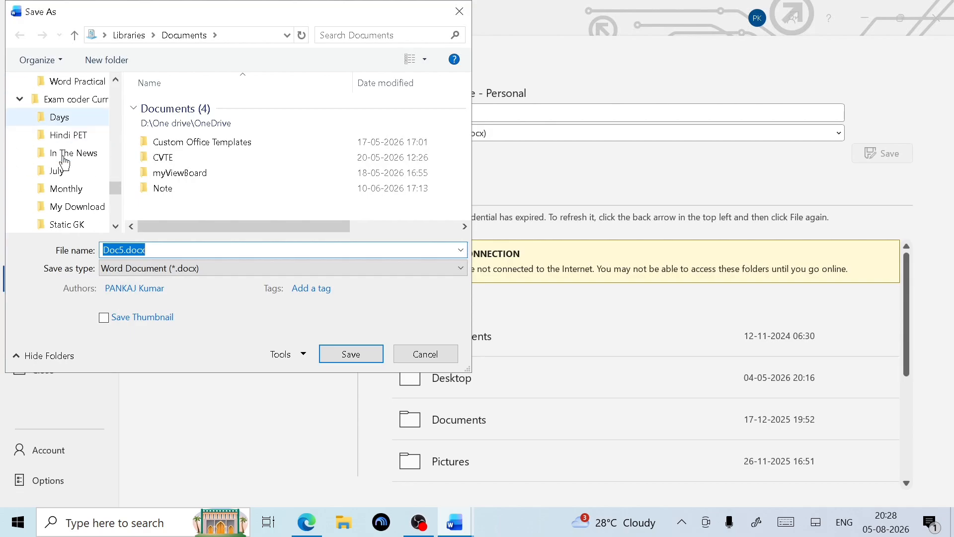
scroll(64, 162, down, 7)
scroll(64, 162, up, 15)
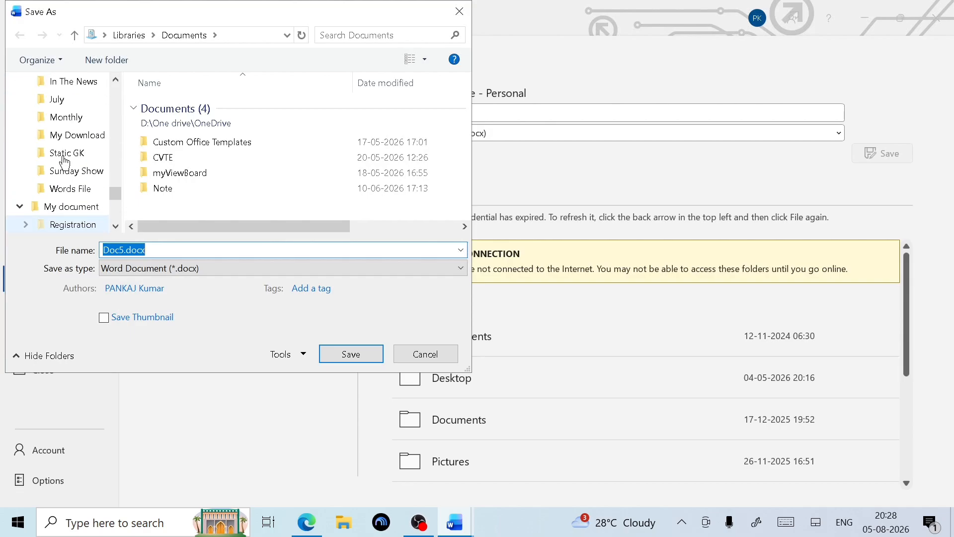
scroll(64, 162, down, 1)
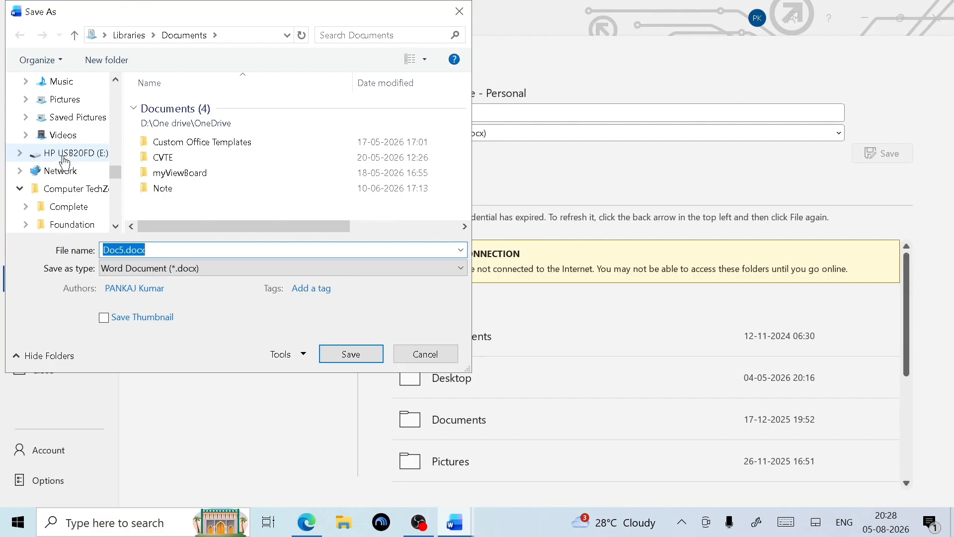
scroll(65, 162, up, 5)
scroll(65, 162, up, 2)
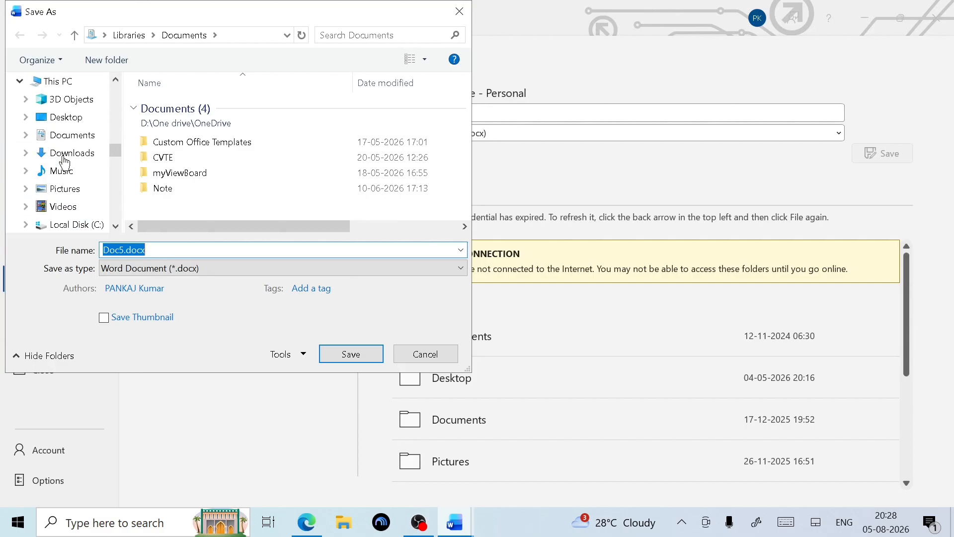
click(75, 117)
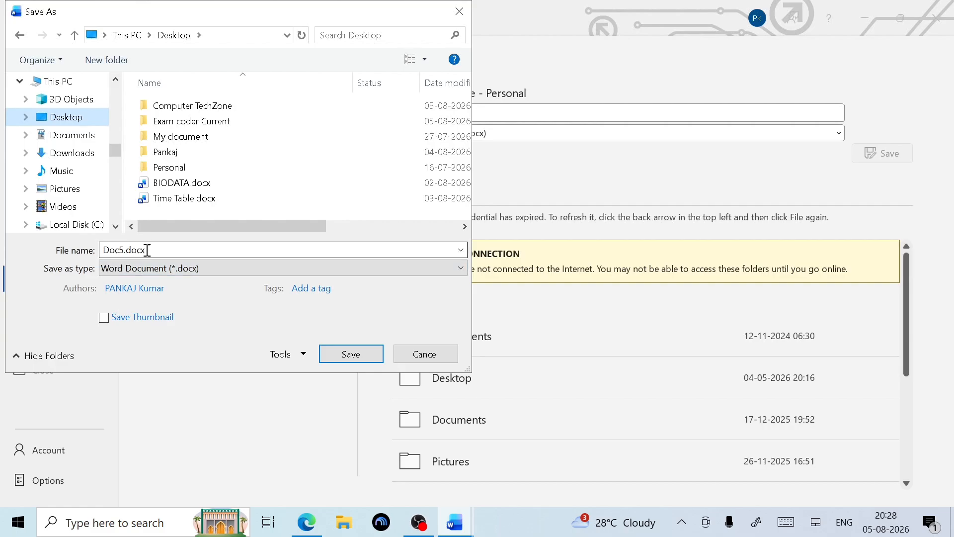
click(363, 354)
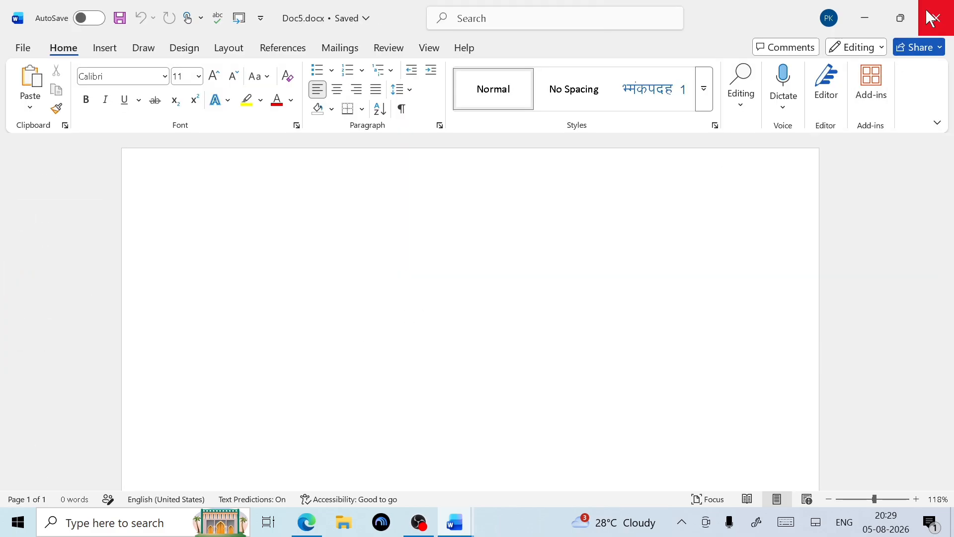
Step: Minimise the open Word windows to look at the saved Doc5.docx on the desktop, and return to that document
click(877, 10)
click(877, 10)
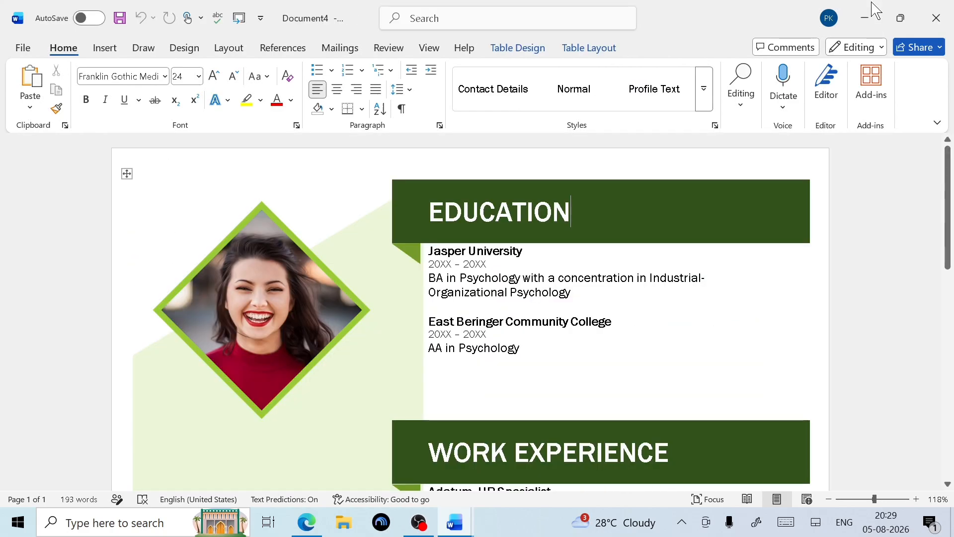
click(877, 10)
click(877, 10)
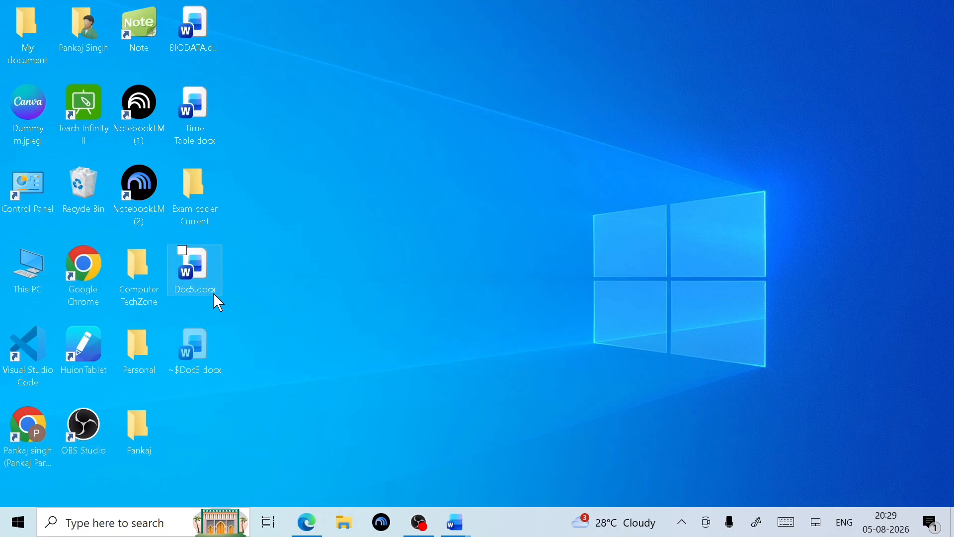
mouse_move(468, 525)
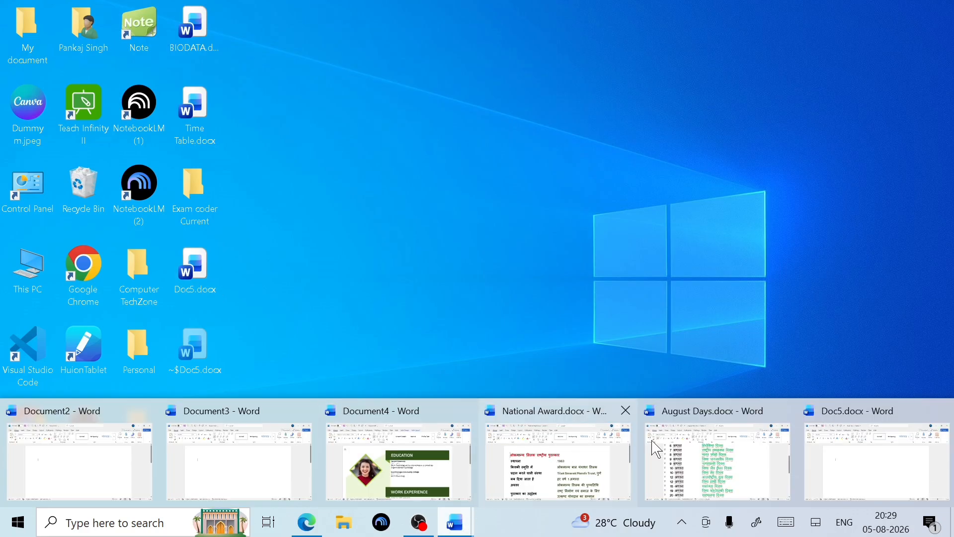
click(853, 428)
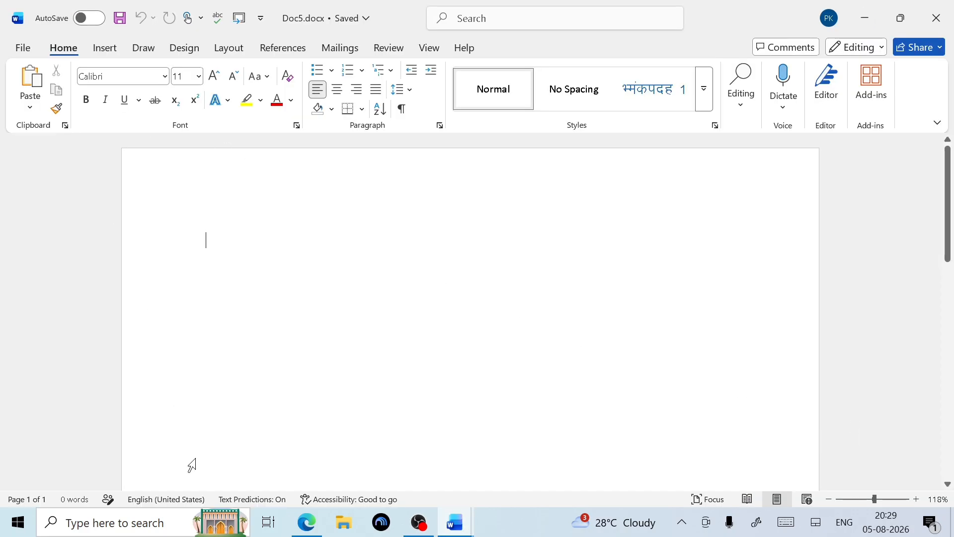
Step: Save a copy of Doc5 to the Desktop in PDF format, and return from the PDF viewer to the Word document
click(22, 48)
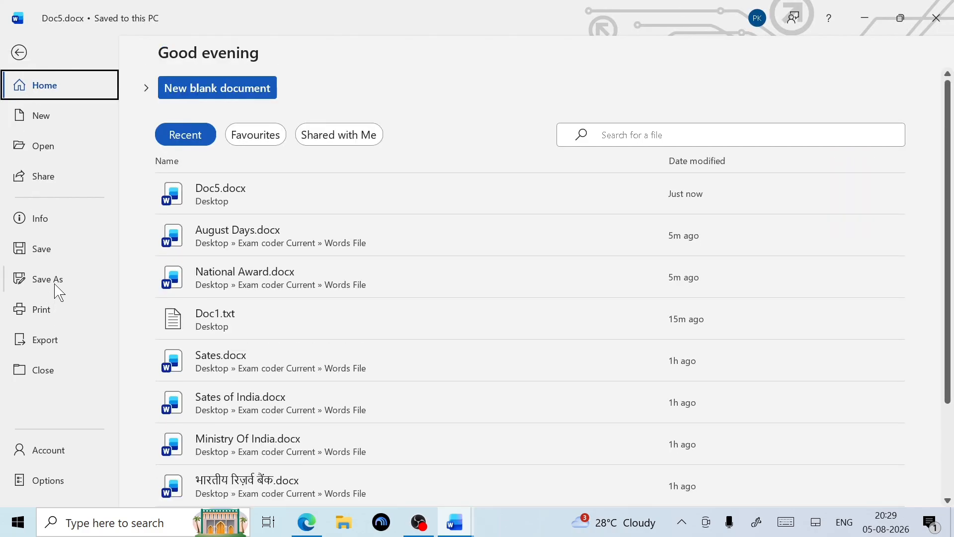
click(59, 293)
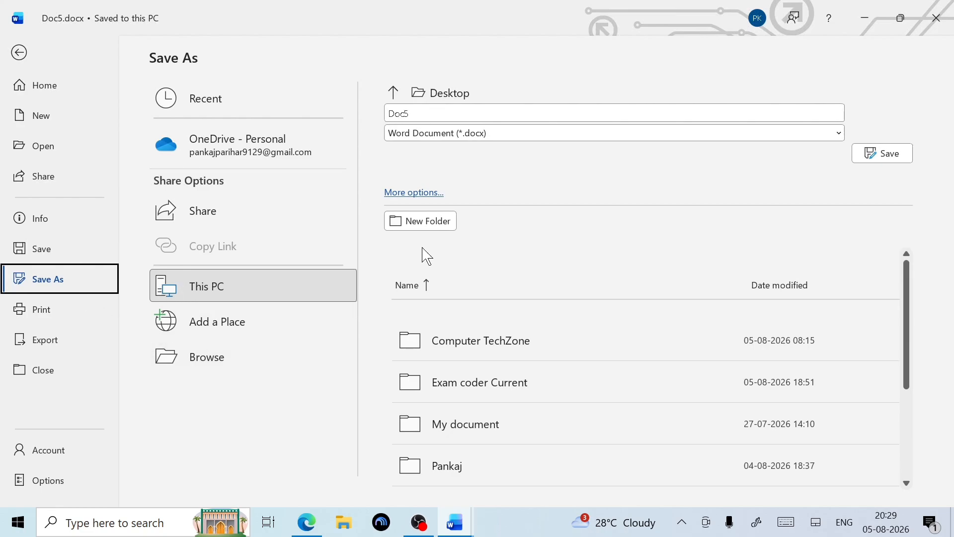
click(840, 130)
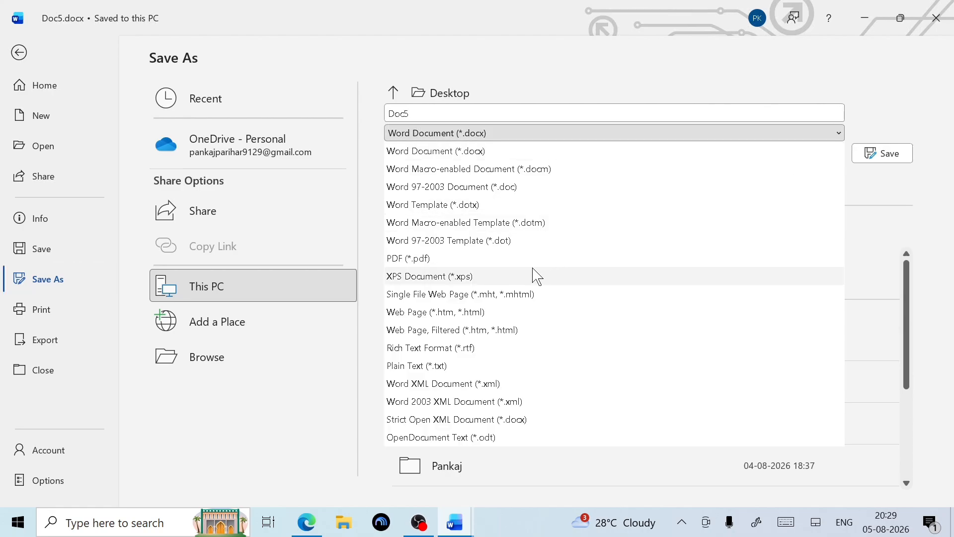
click(503, 258)
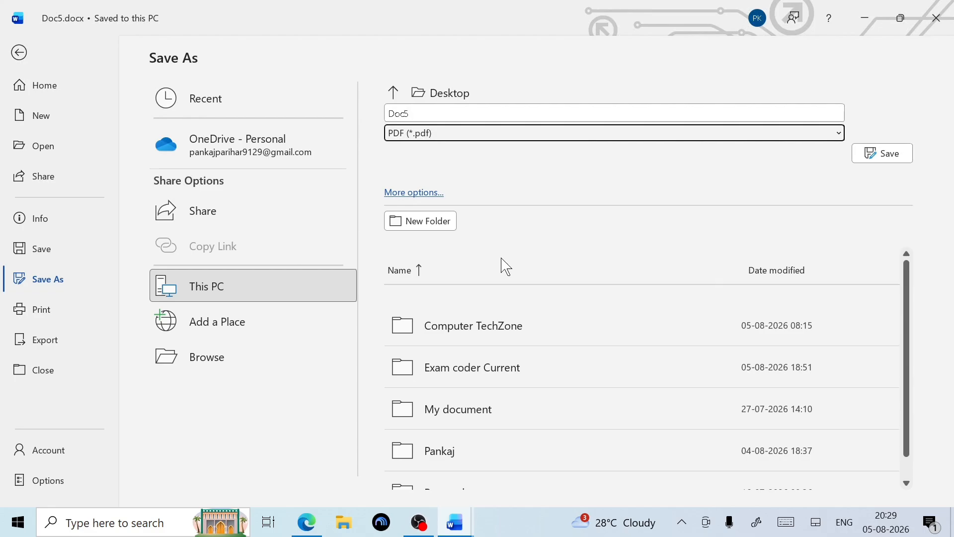
click(900, 150)
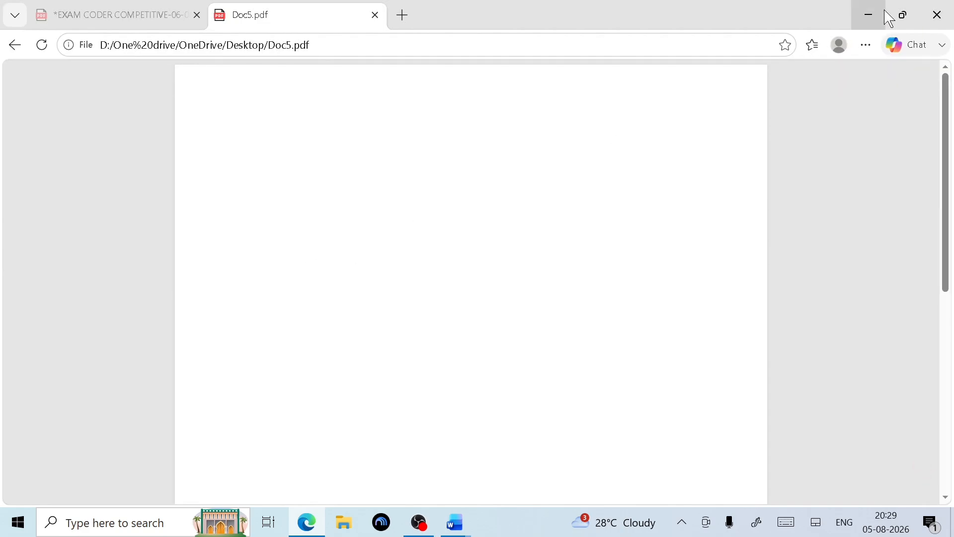
click(869, 14)
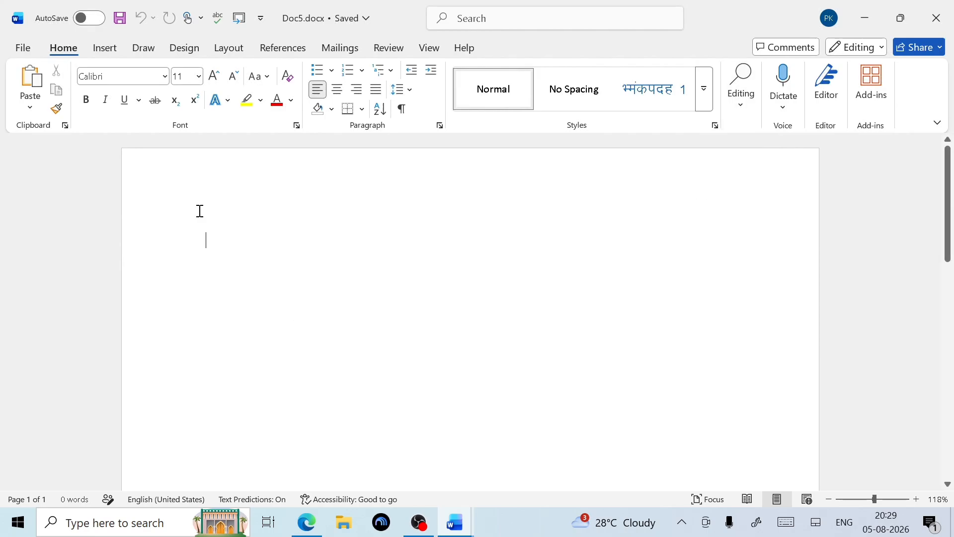
Step: View the document's print settings down to the pages-per-sheet option, and return to the blank page
click(22, 47)
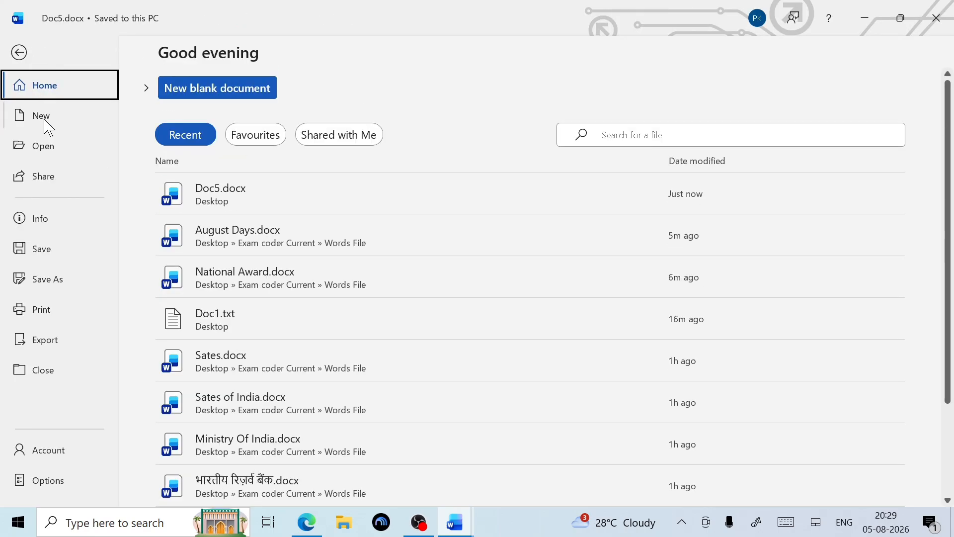
click(43, 315)
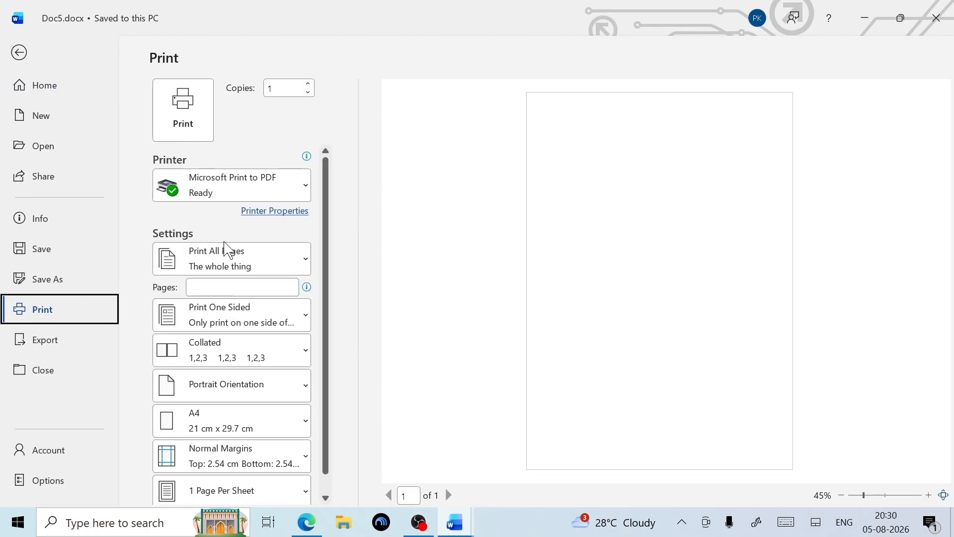
scroll(236, 349, down, 1)
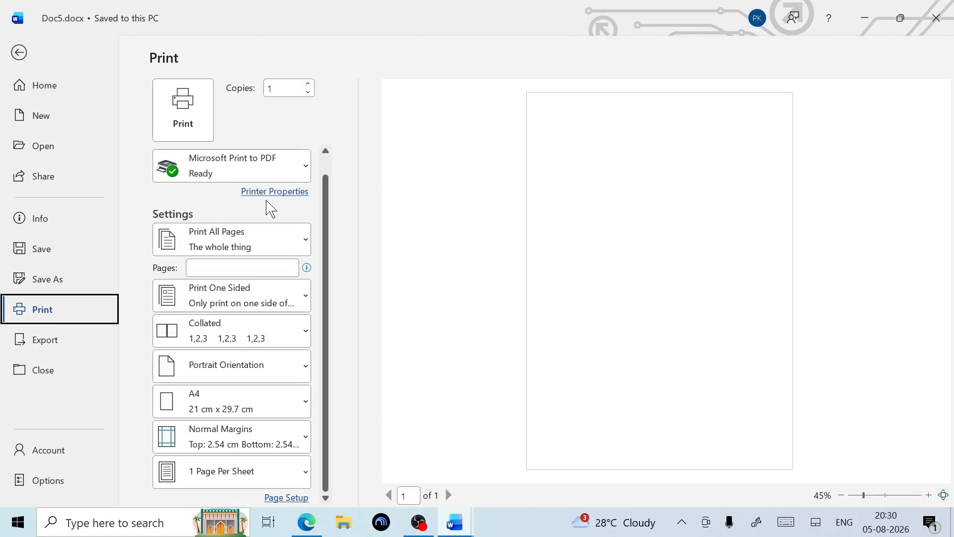
click(19, 52)
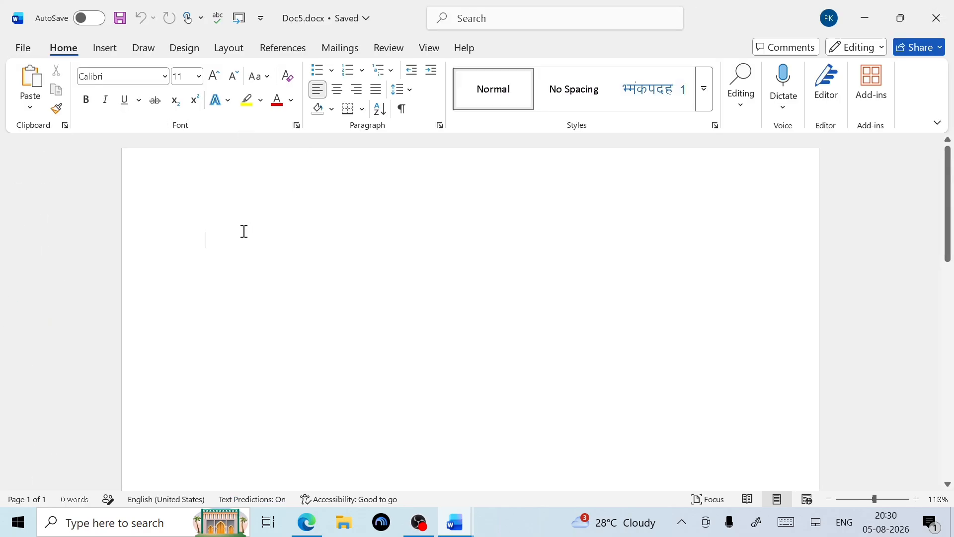
Step: Fill the blank Doc5 page with sample paragraphs using =rand()
text(=rand()
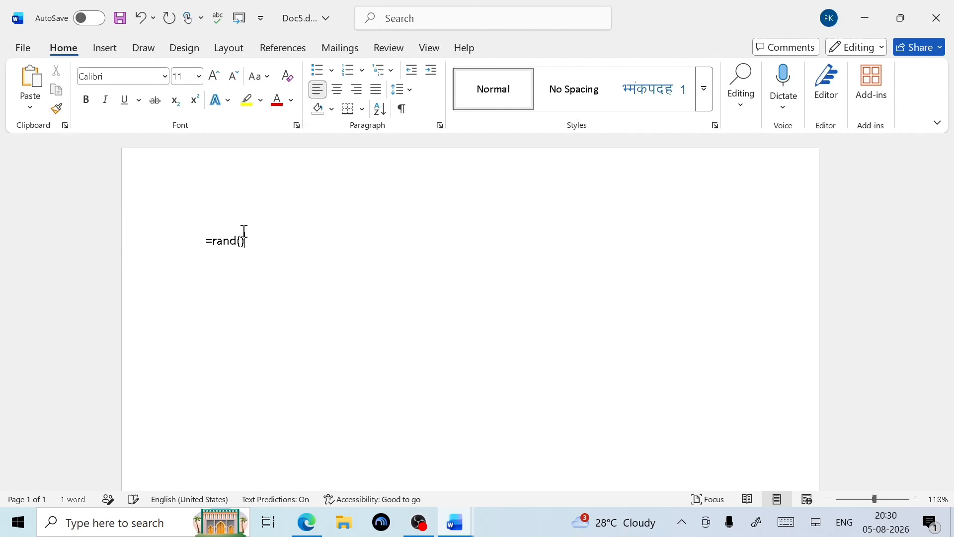
key(Return)
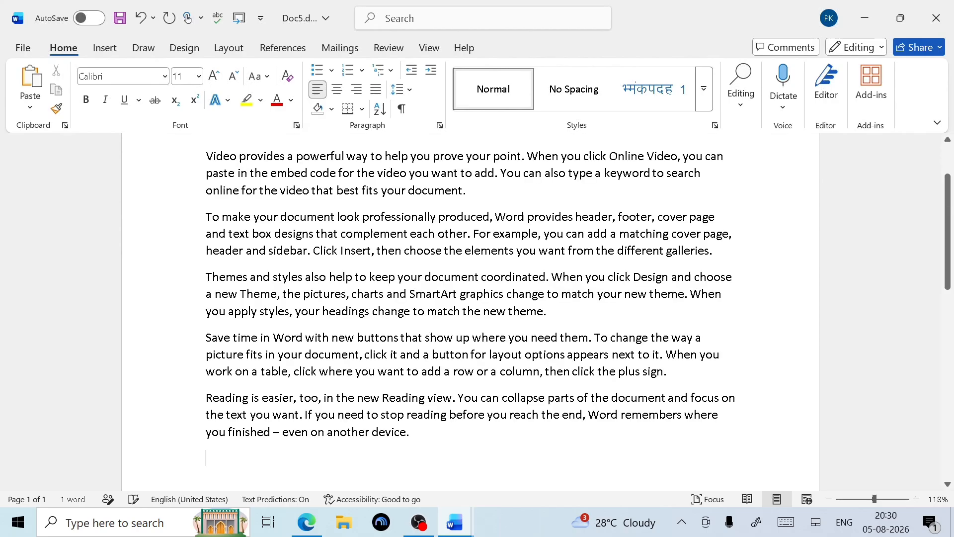
Step: Set the page margins to Narrow in Doc5's print settings
click(23, 48)
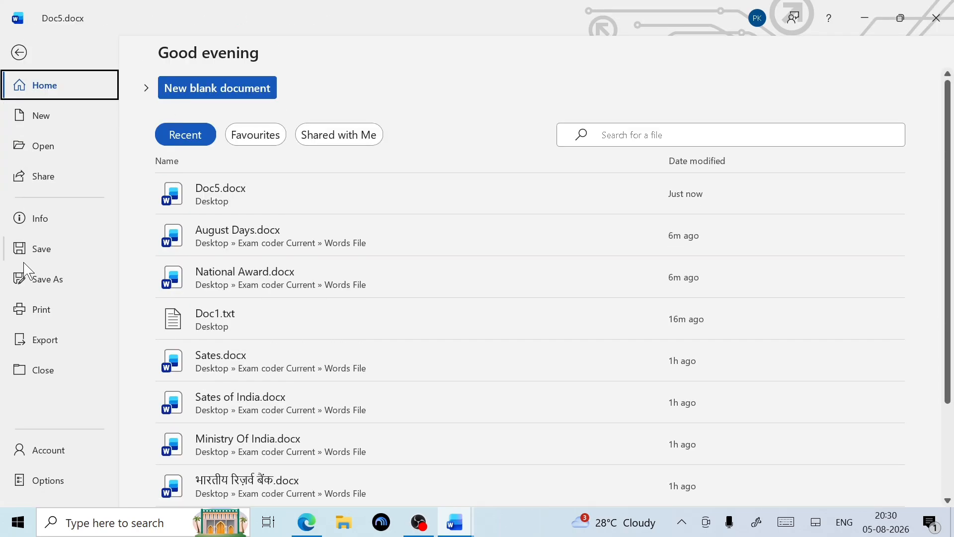
click(37, 312)
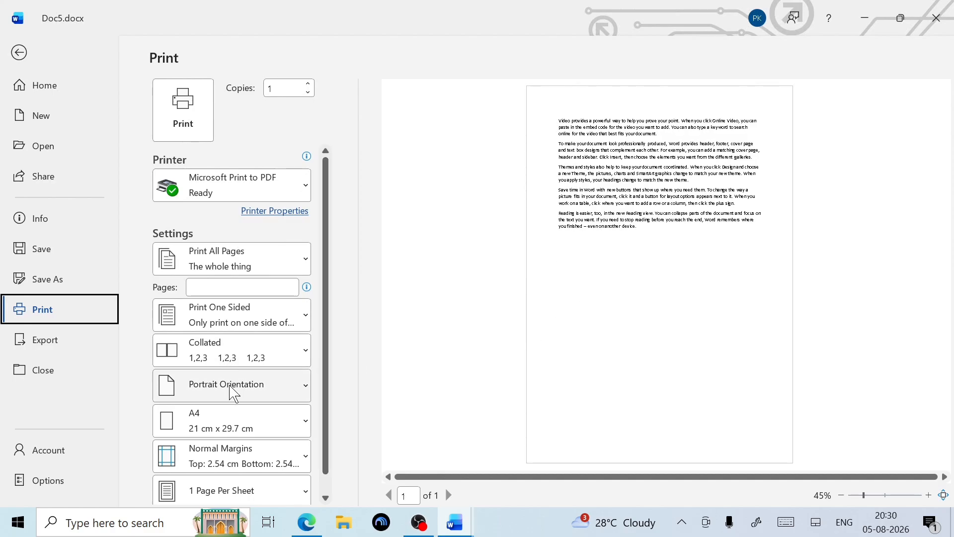
scroll(259, 433, down, 1)
click(252, 443)
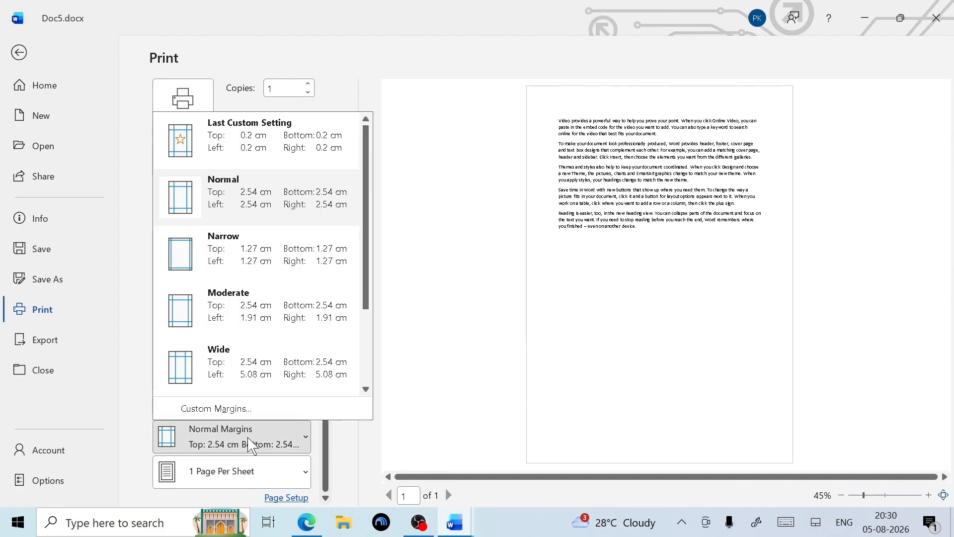
click(243, 266)
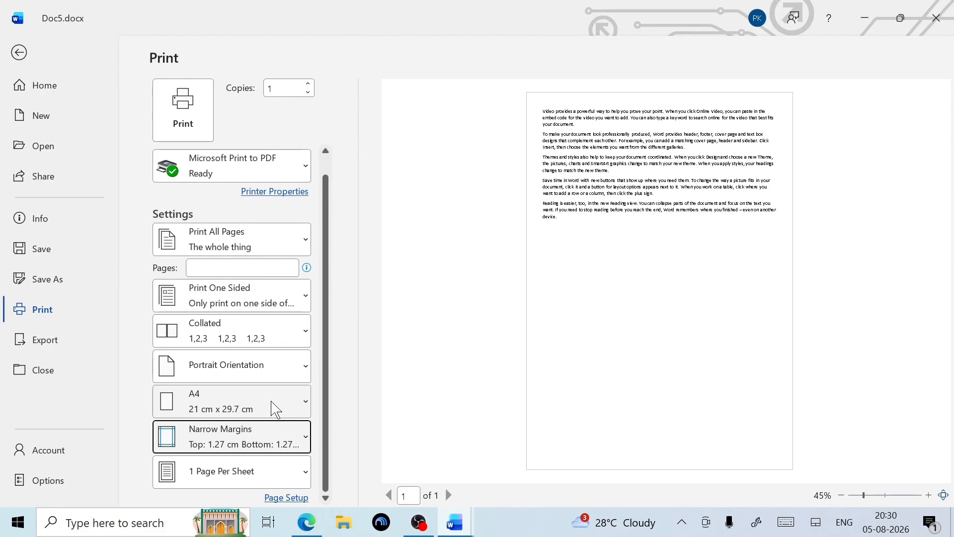
Step: Preview the printout in Landscape Orientation and switch it back to Portrait Orientation
click(277, 364)
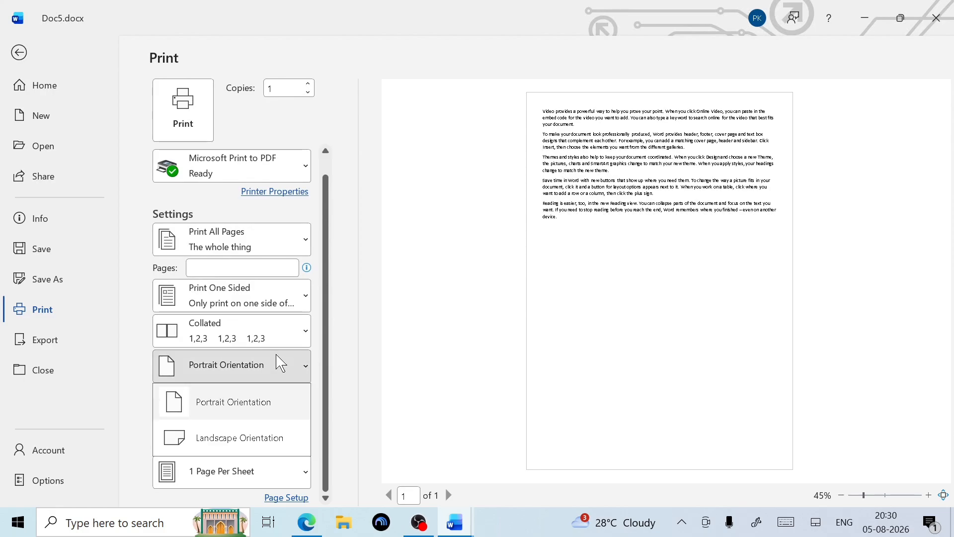
click(271, 437)
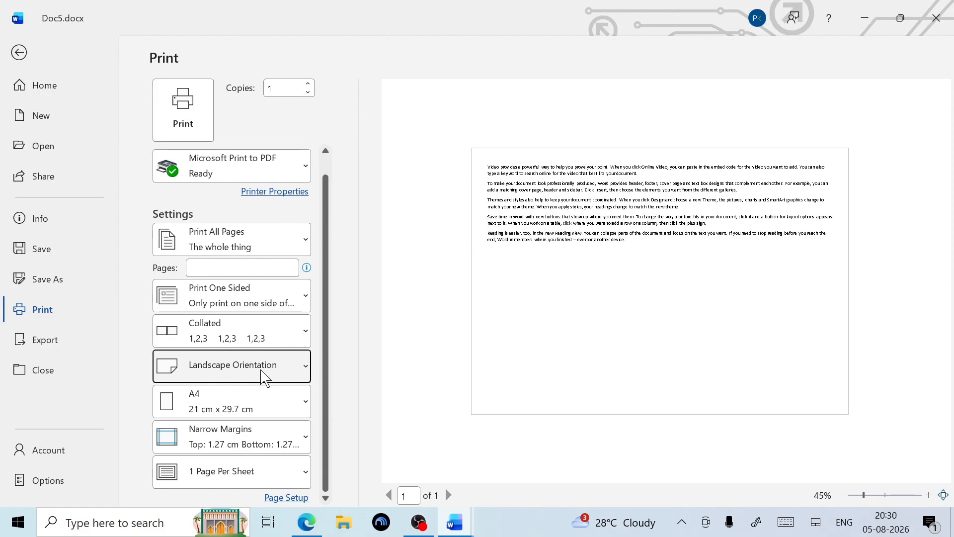
click(262, 371)
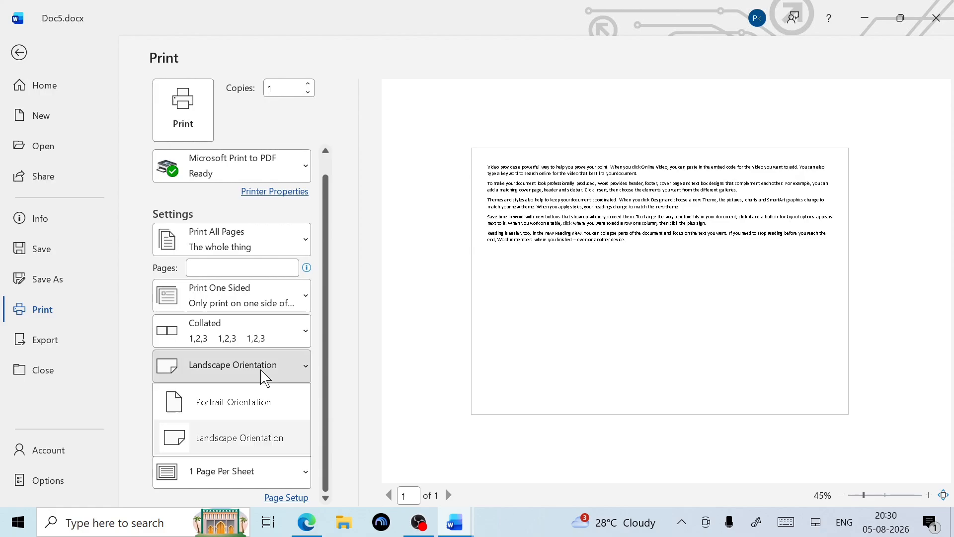
click(243, 405)
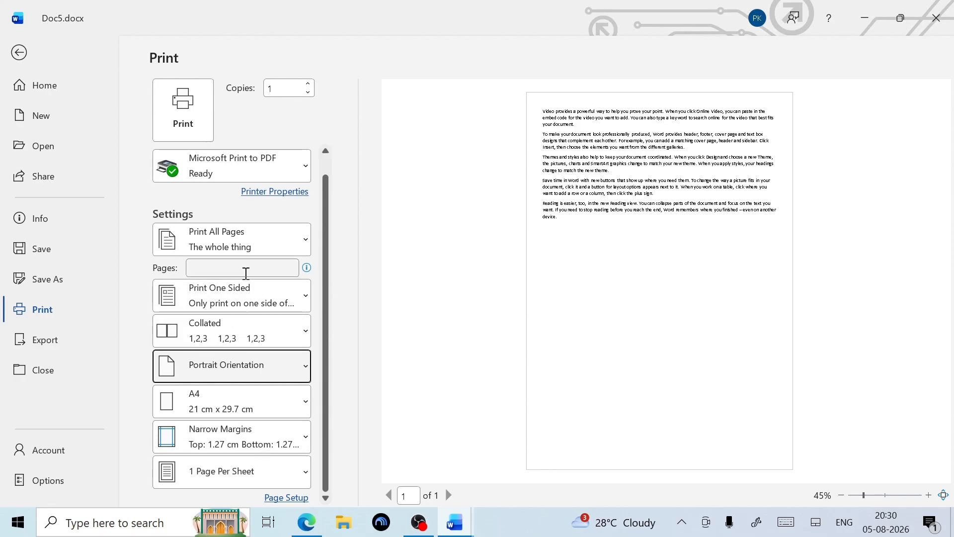
Step: Print Doc5 to the Desktop as a PDF named asdf, and open that PDF before returning to the Word document
click(207, 121)
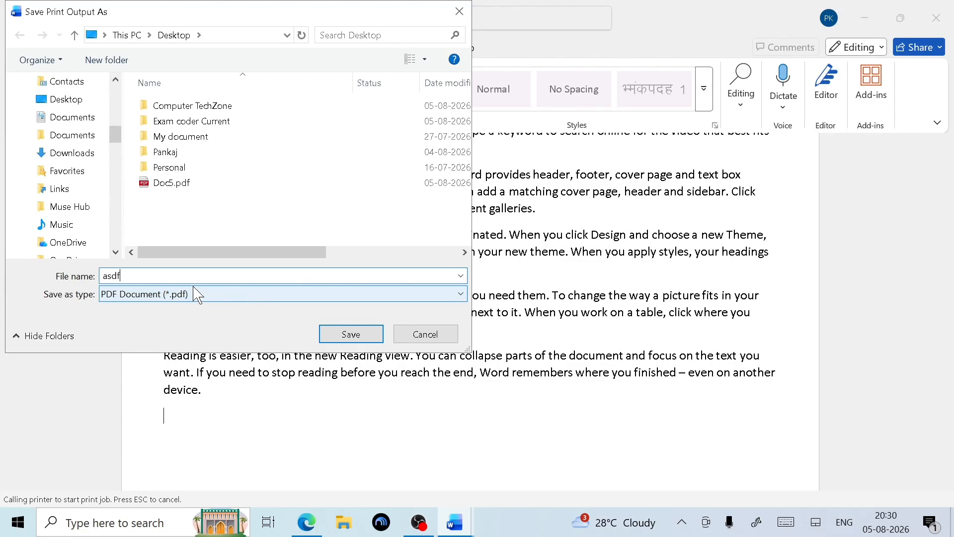
click(79, 102)
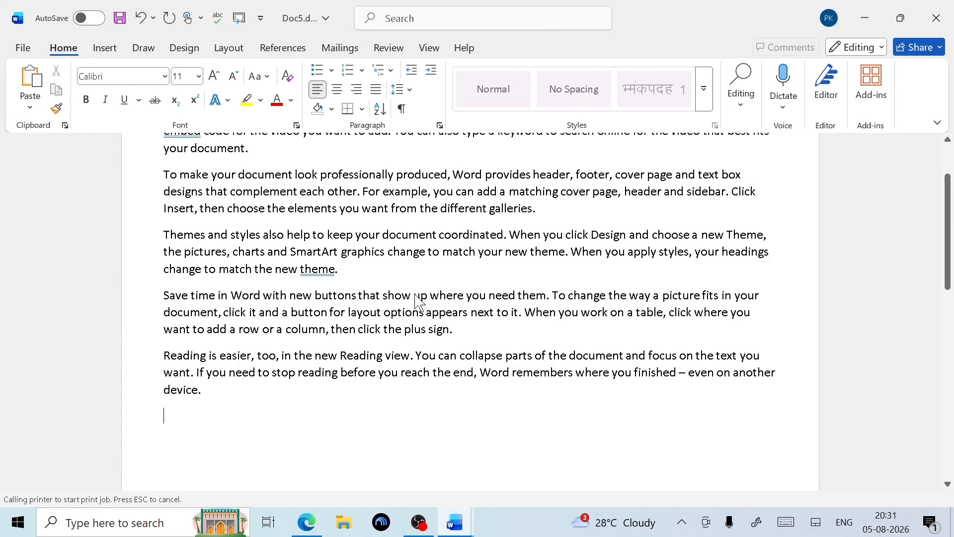
click(862, 5)
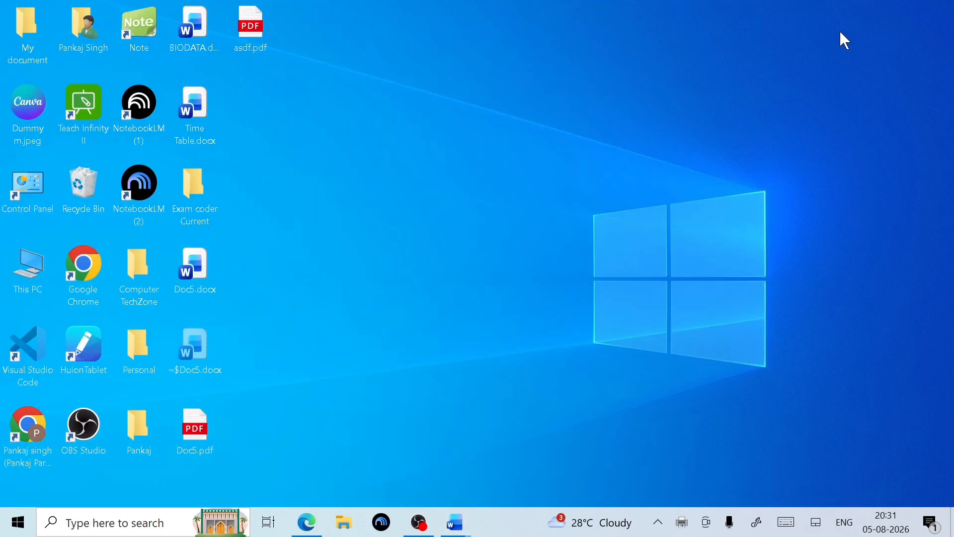
double_click(245, 50)
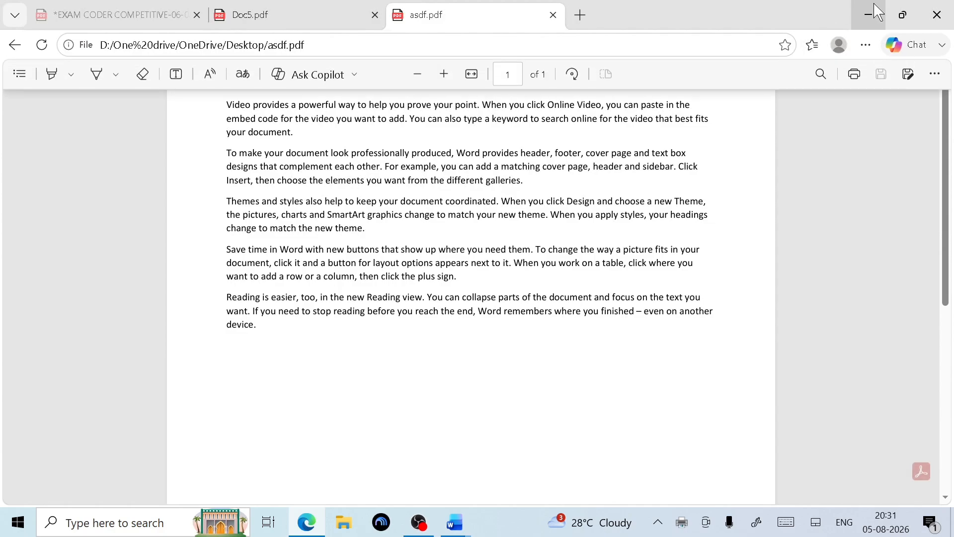
click(877, 11)
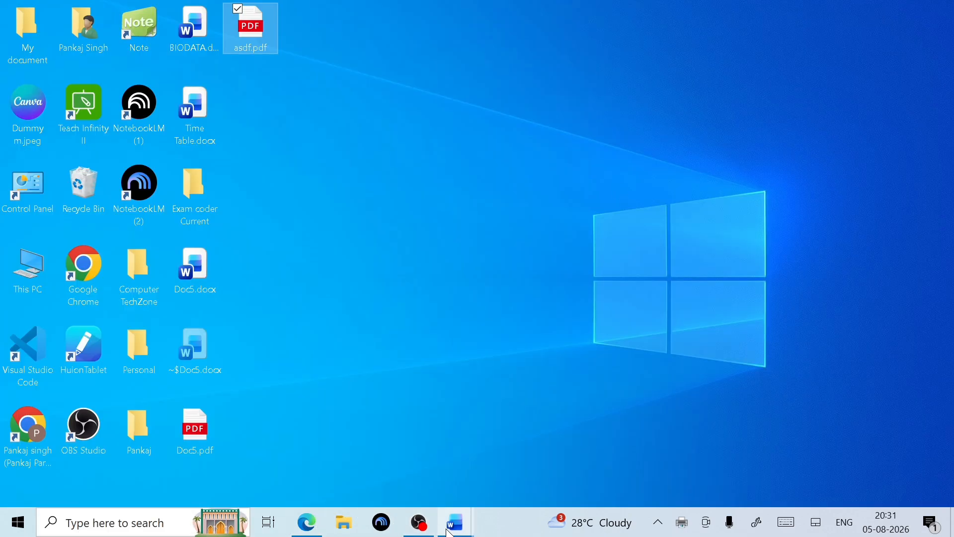
mouse_move(449, 532)
click(856, 447)
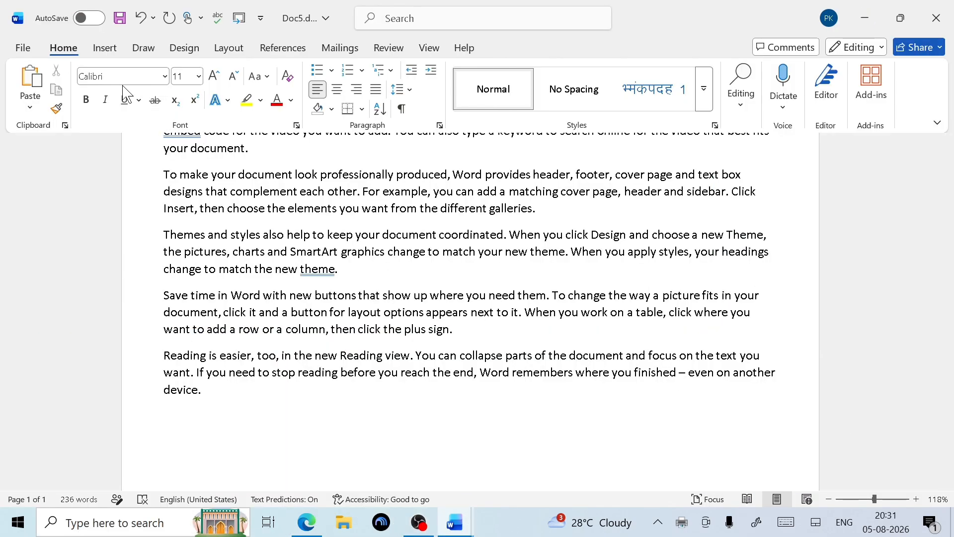
Step: Export Doc5 to the Desktop as an XPS Document, and dismiss the prompt for choosing an app
click(20, 47)
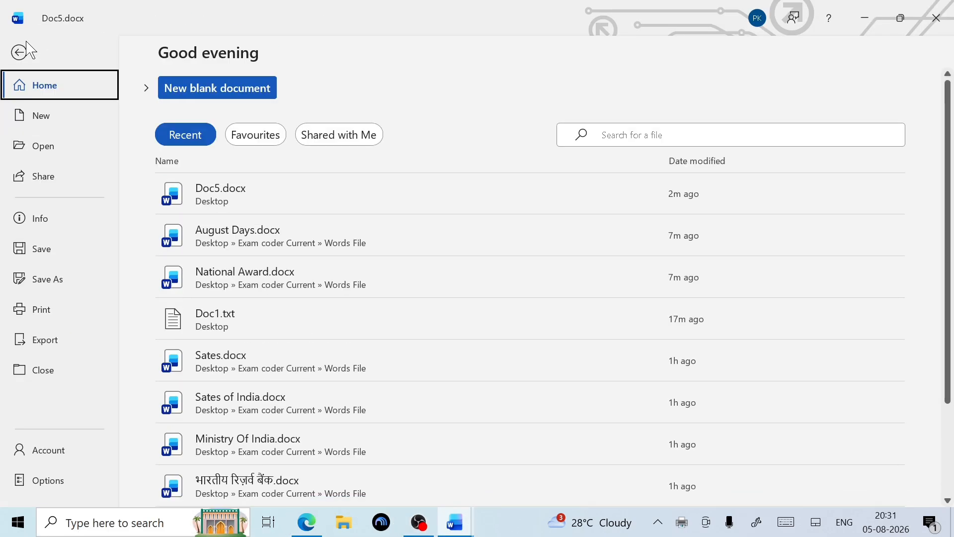
click(55, 350)
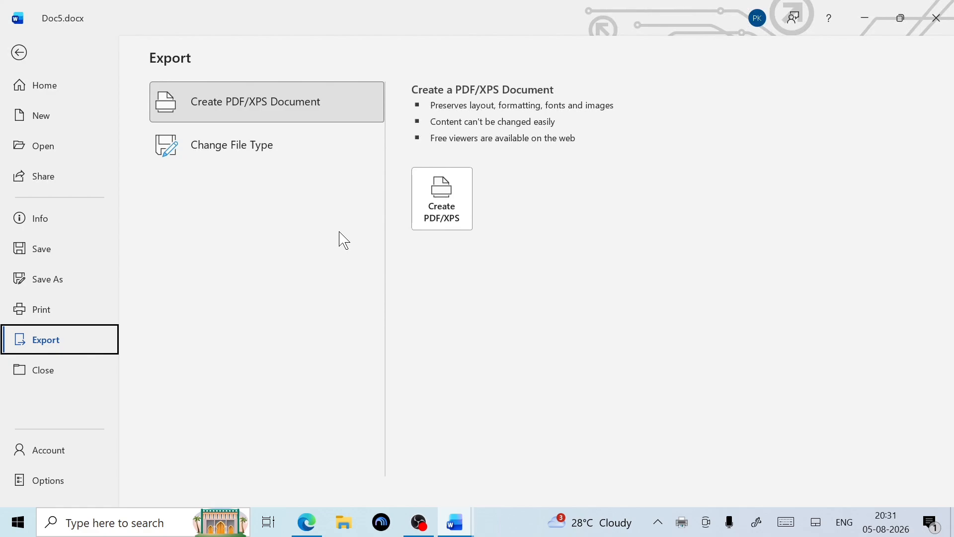
click(460, 223)
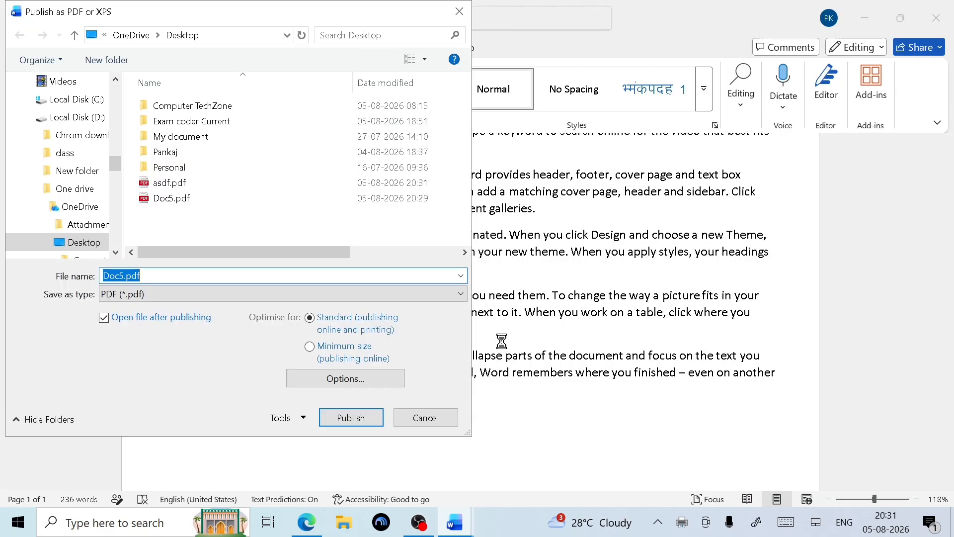
click(227, 298)
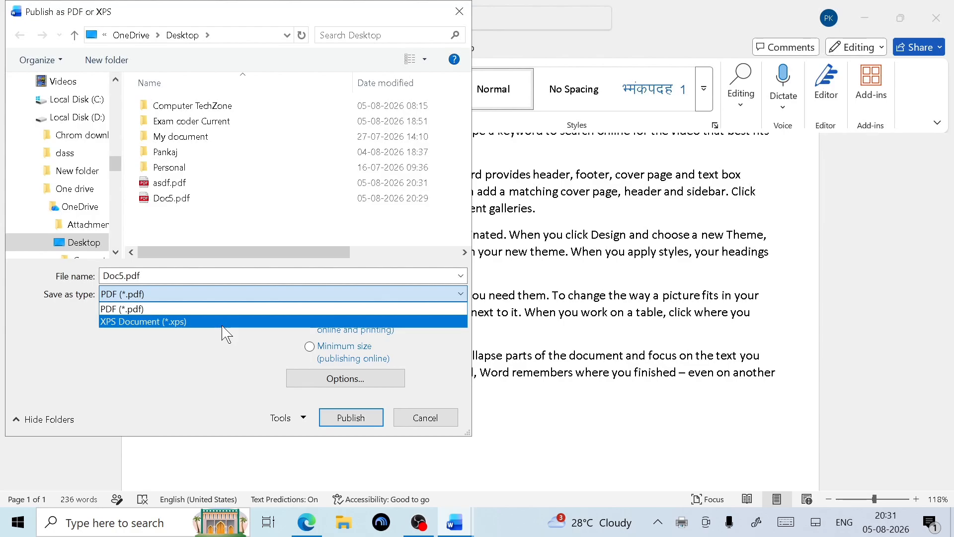
click(222, 323)
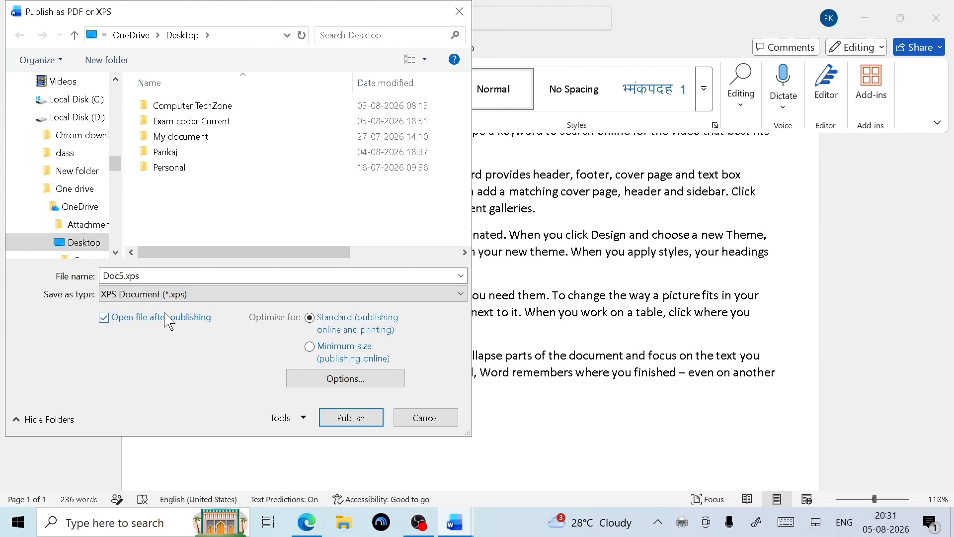
click(362, 417)
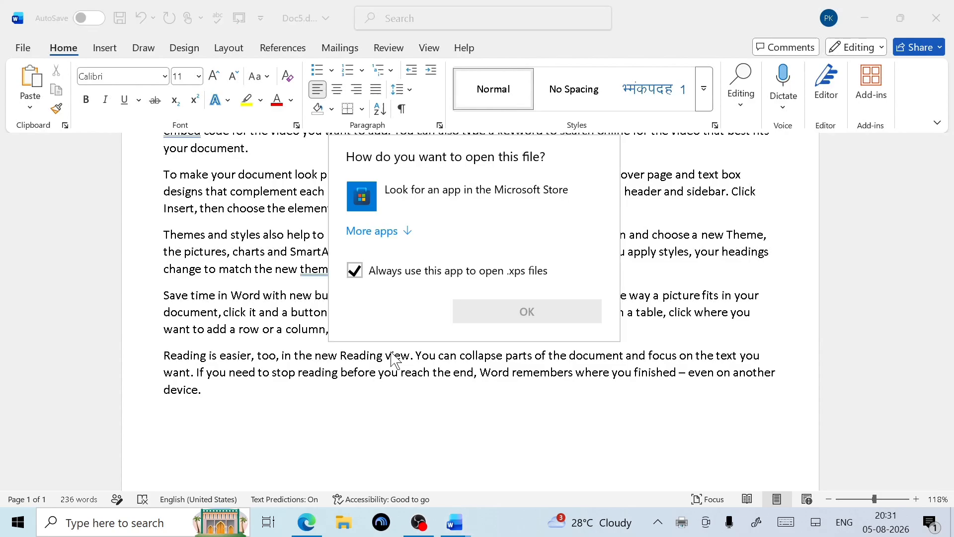
click(366, 391)
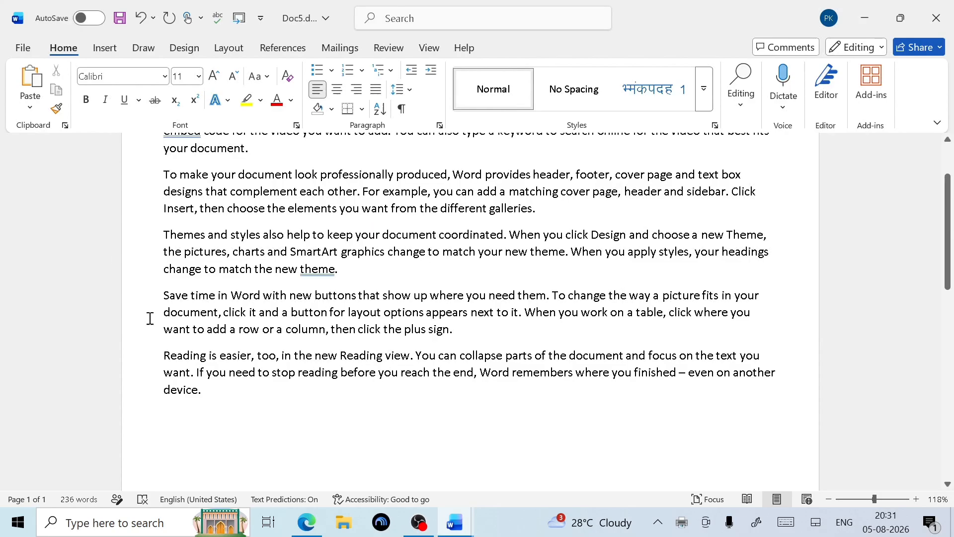
Step: Export the document to the Desktop as a Plain Text file named jkl; with the Windows (Default) encoding
click(23, 48)
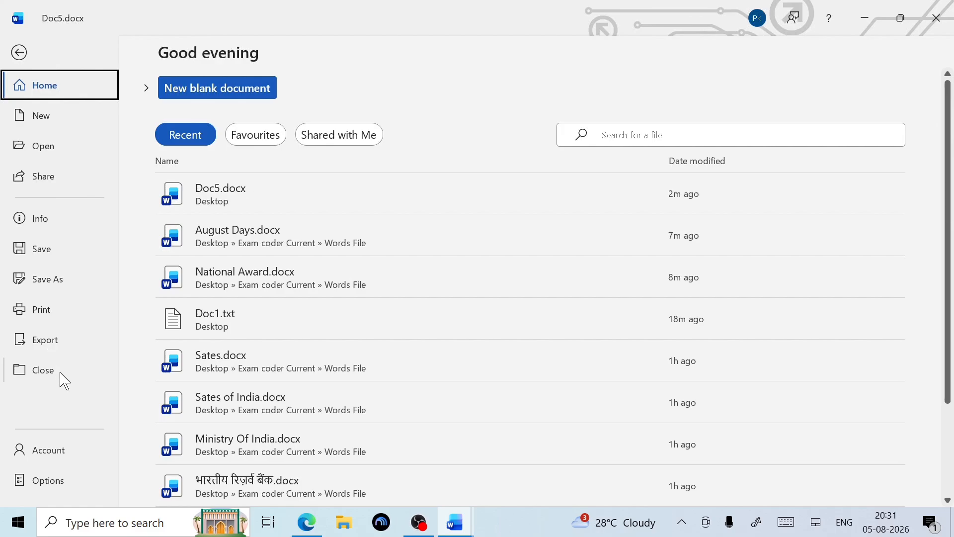
click(70, 351)
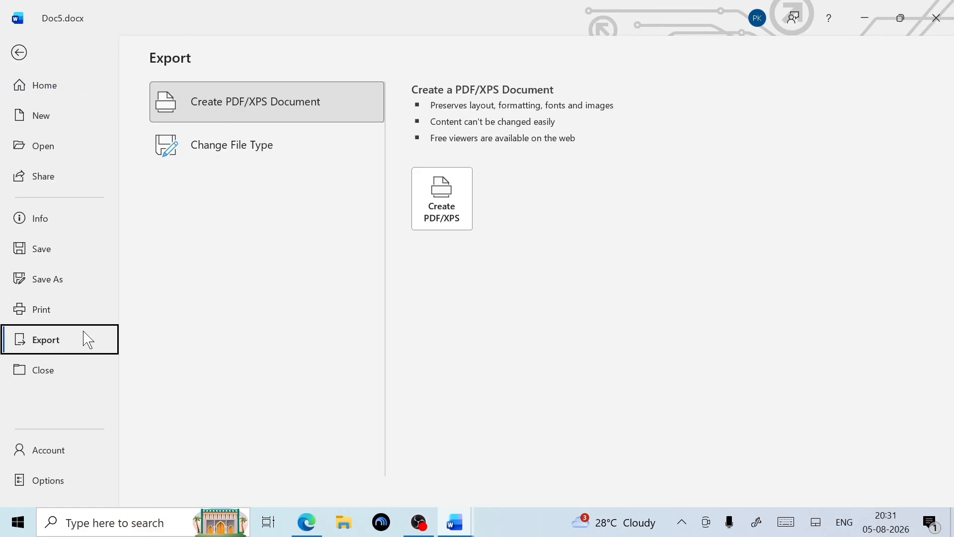
click(274, 149)
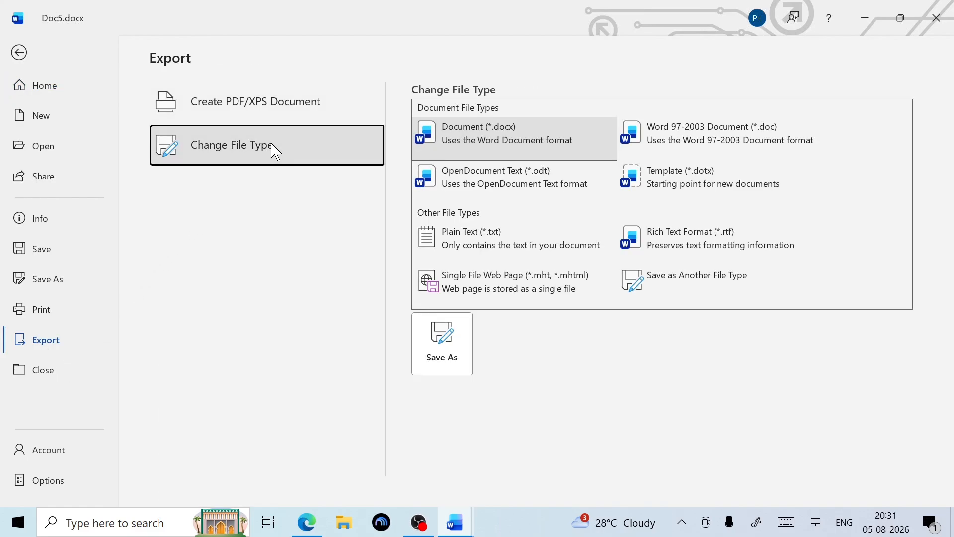
click(502, 244)
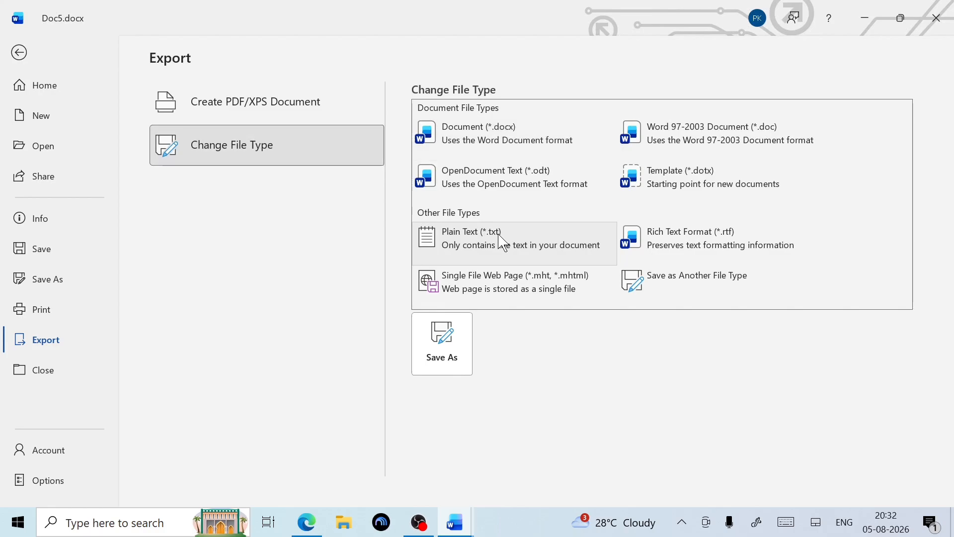
click(430, 365)
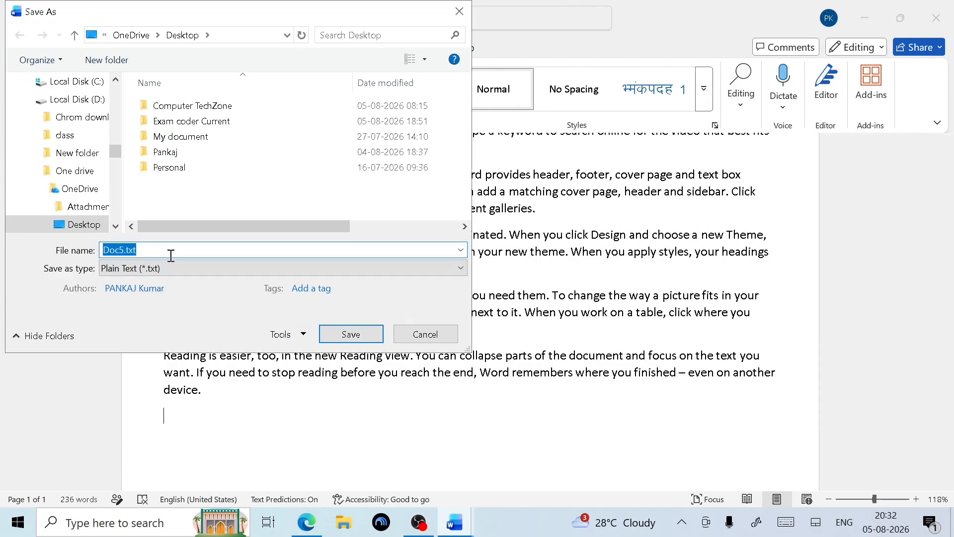
key(BackSpace)
text(jkl;)
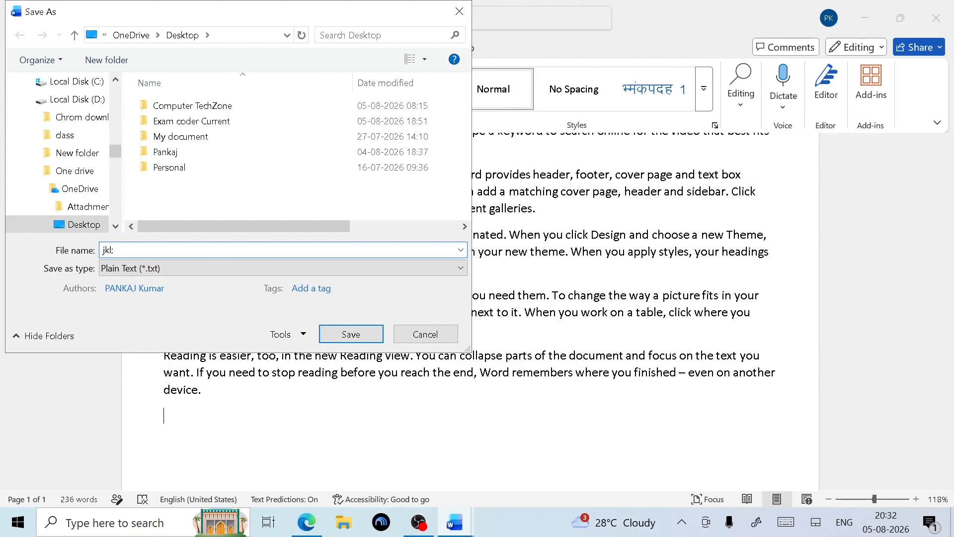
click(358, 334)
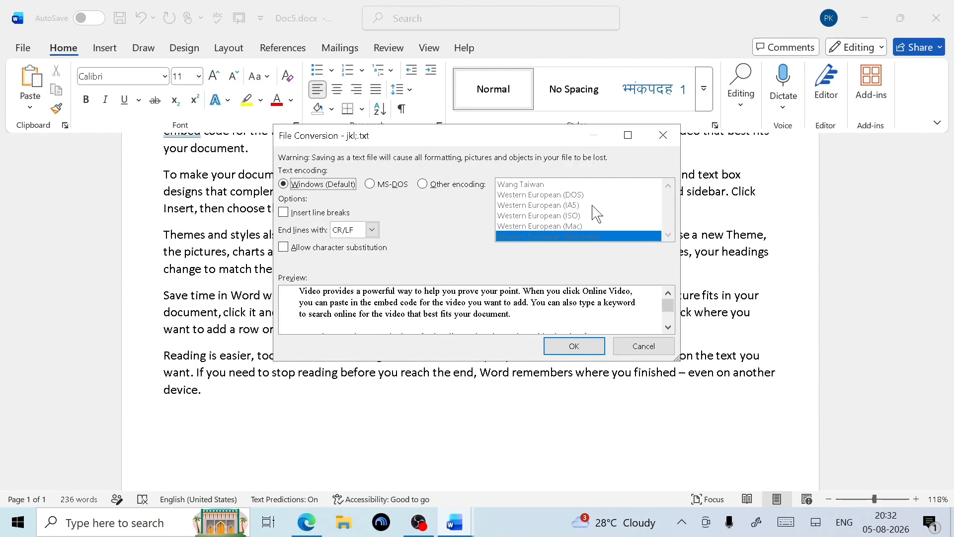
click(581, 351)
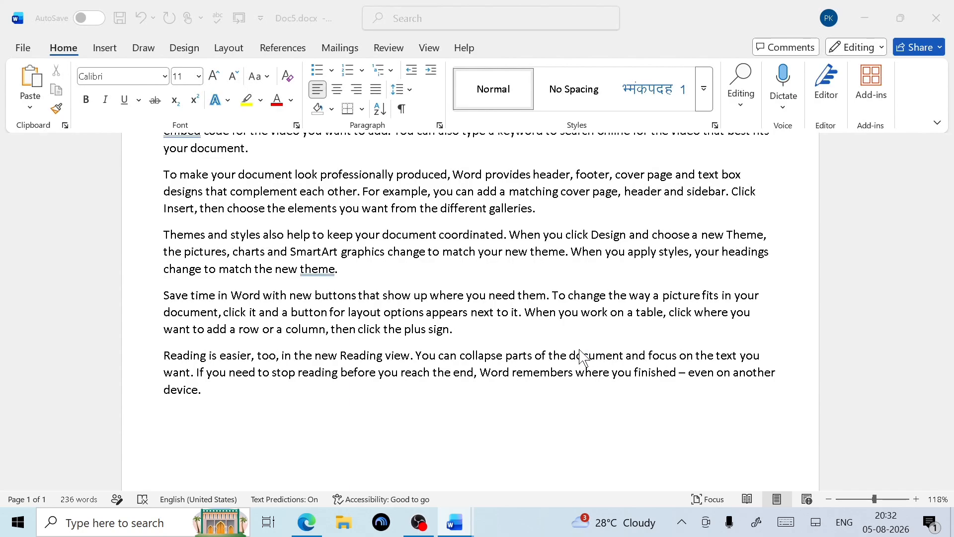
Step: Open jkl;.txt from the desktop in Notepad to view it, close it and return to the document in Word
click(864, 18)
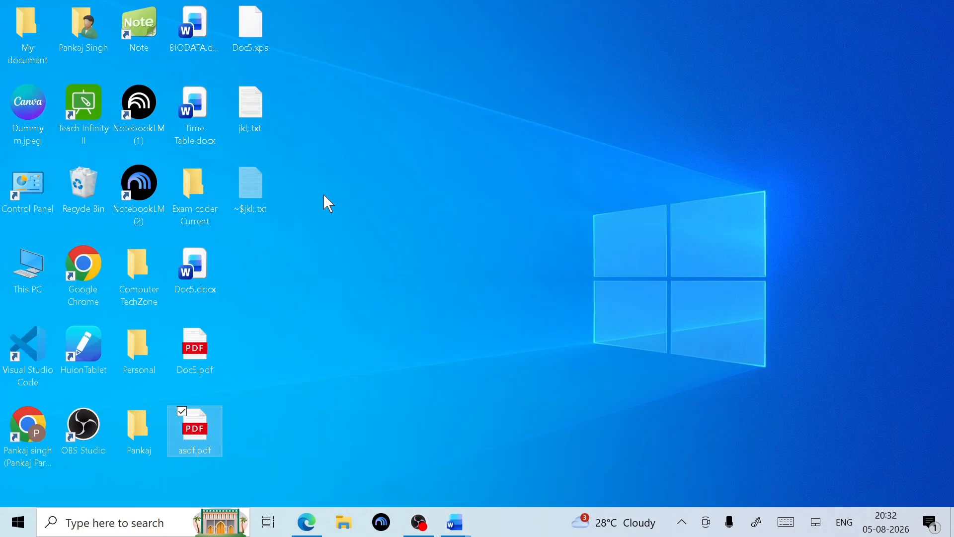
double_click(256, 123)
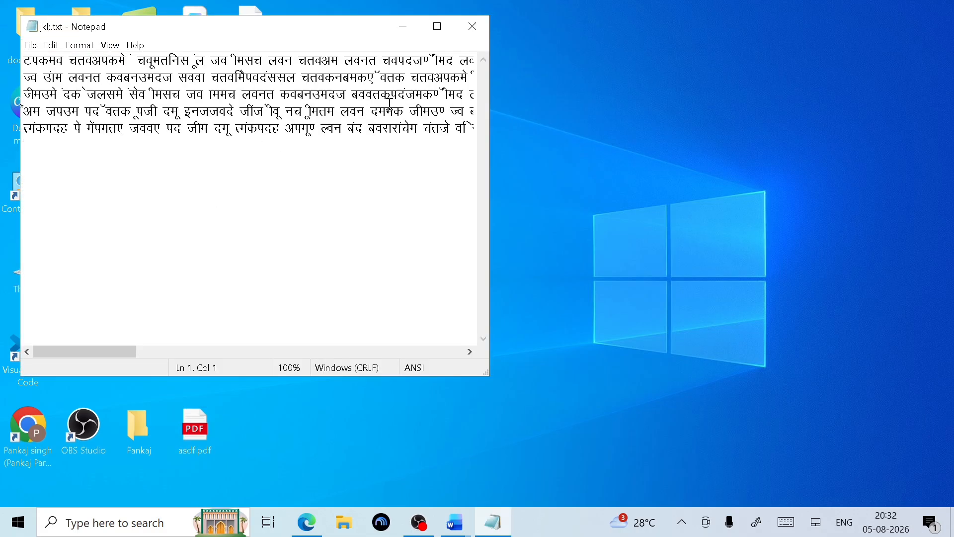
click(466, 40)
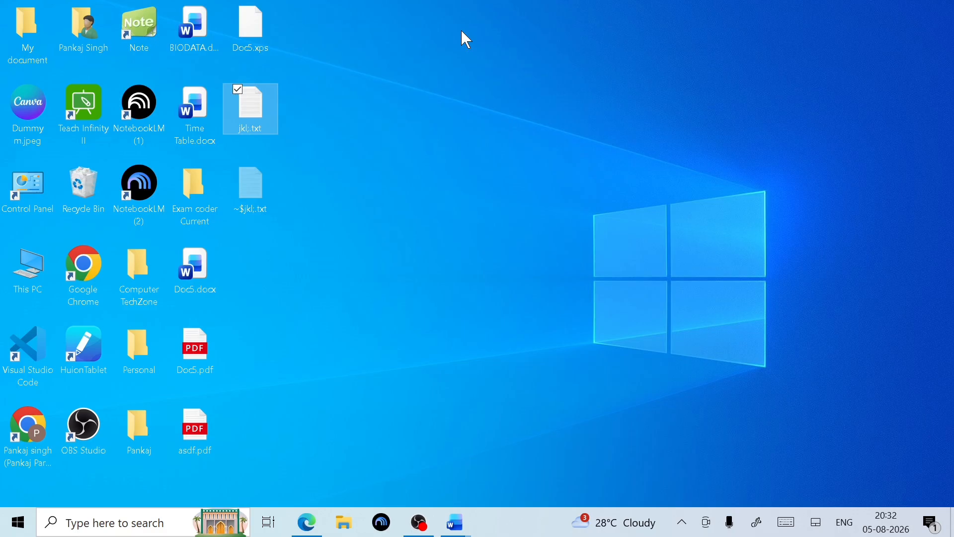
click(455, 522)
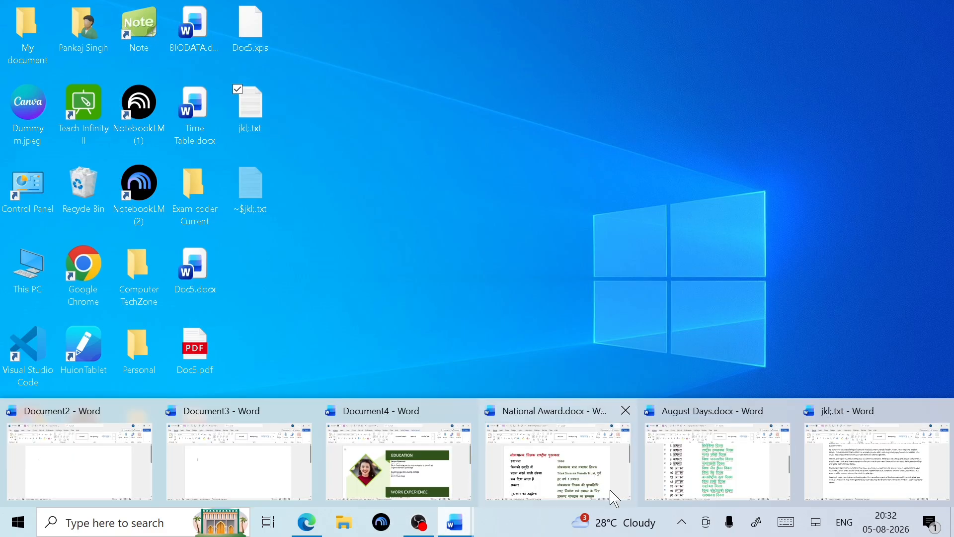
click(912, 459)
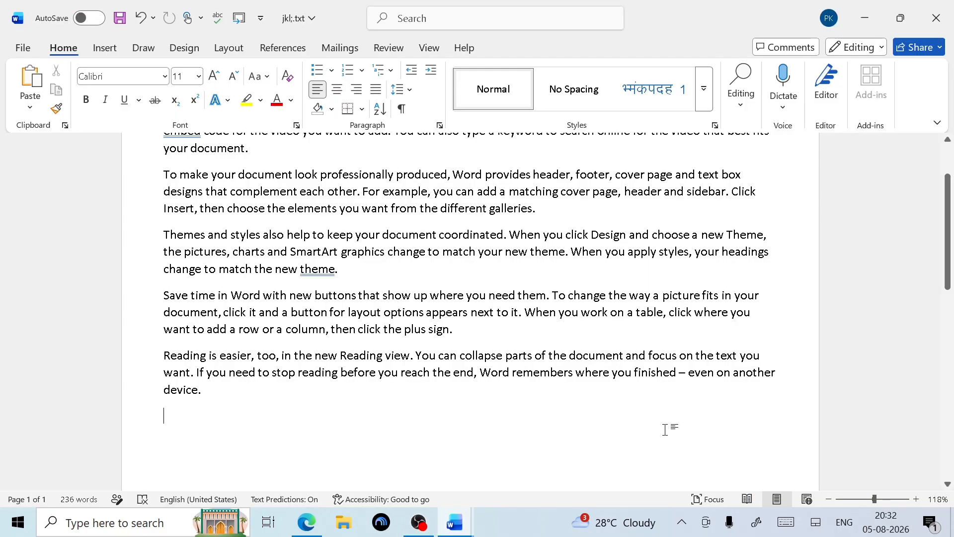
Step: Review the Change File Type choices for exporting, and close the jkl;.txt document
click(21, 49)
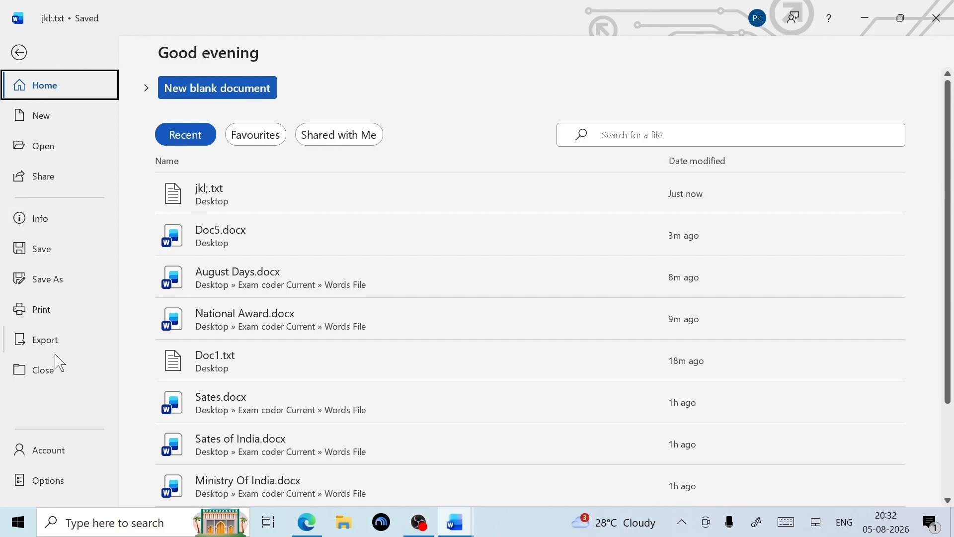
click(49, 337)
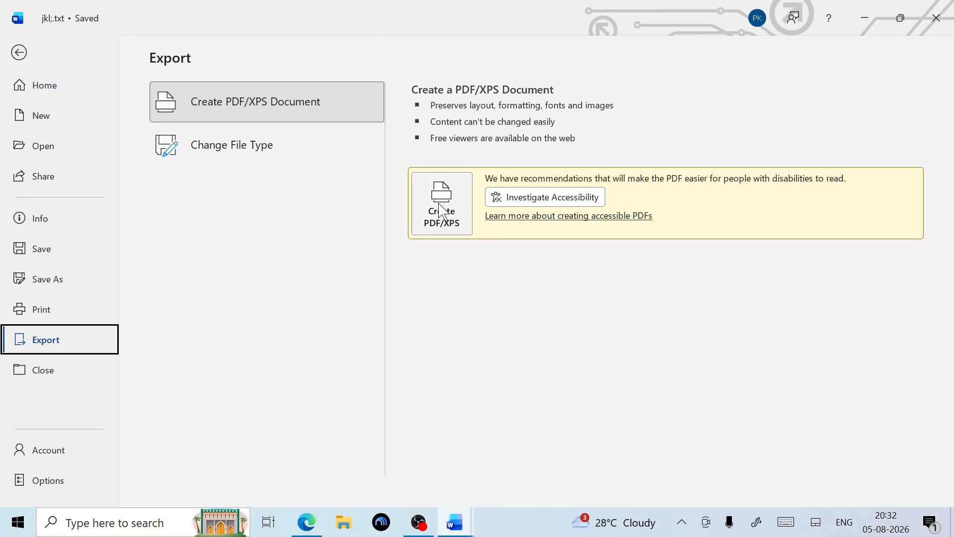
click(296, 148)
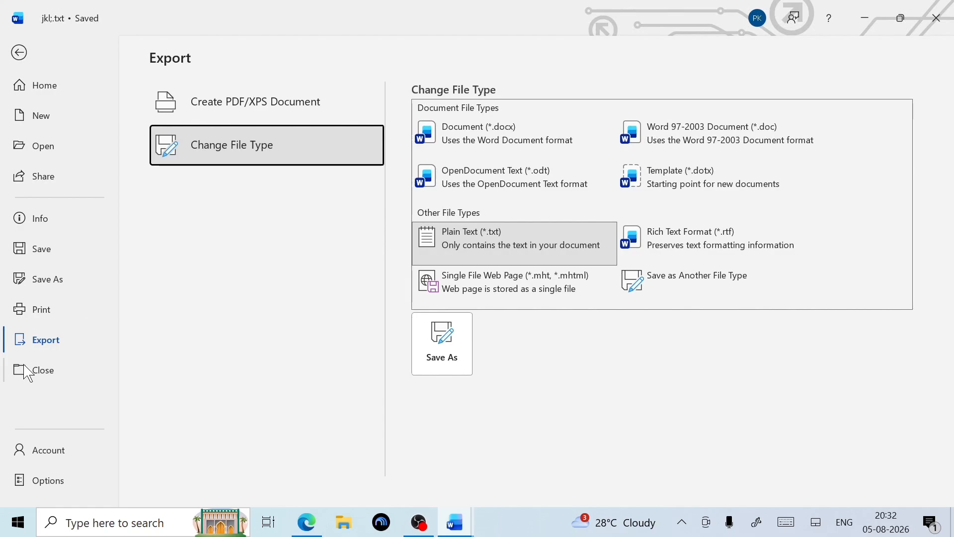
click(48, 374)
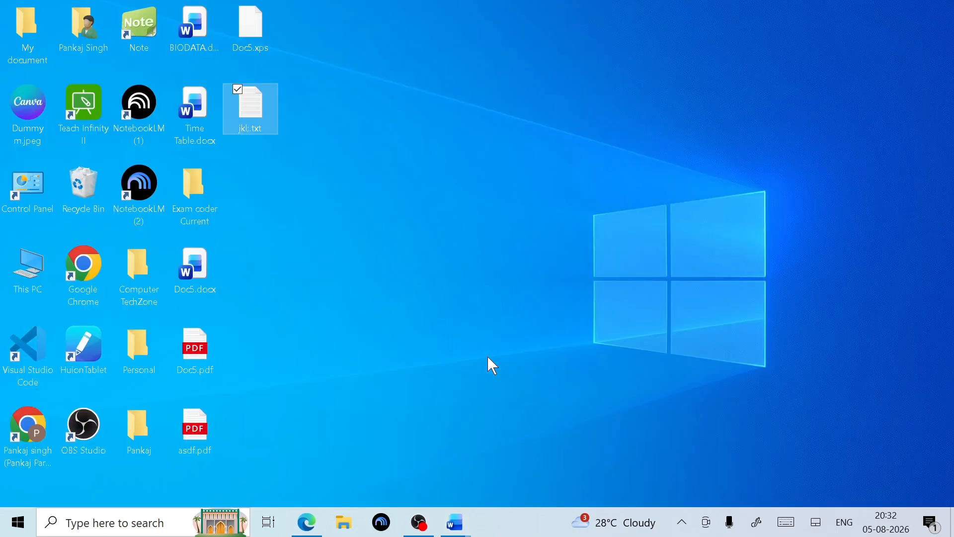
Step: Bring up the August Days.docx document from the desktop and close it
click(455, 522)
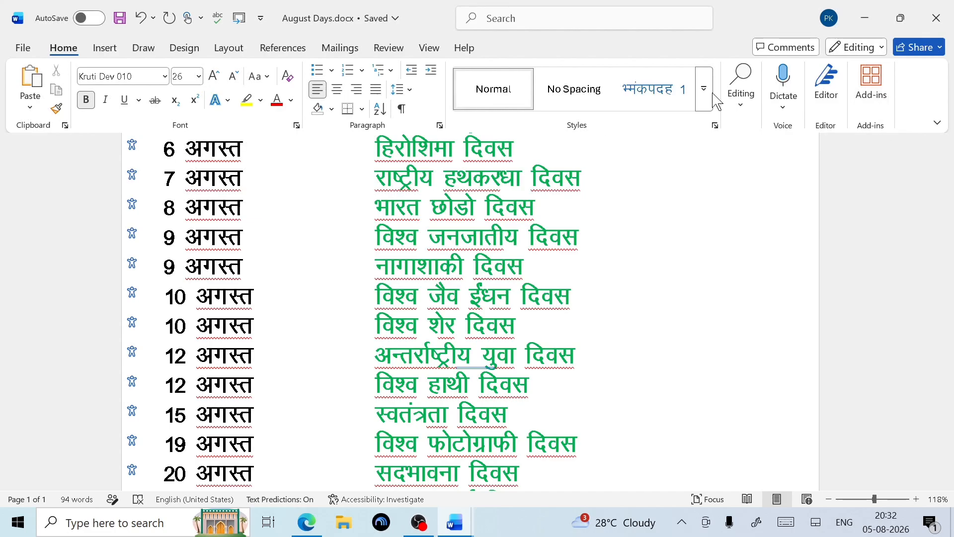
click(22, 48)
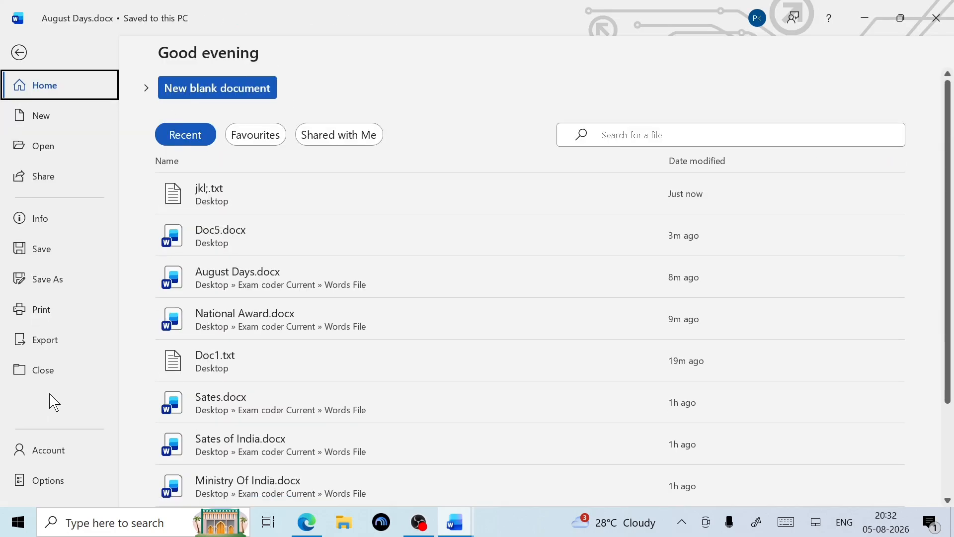
click(49, 372)
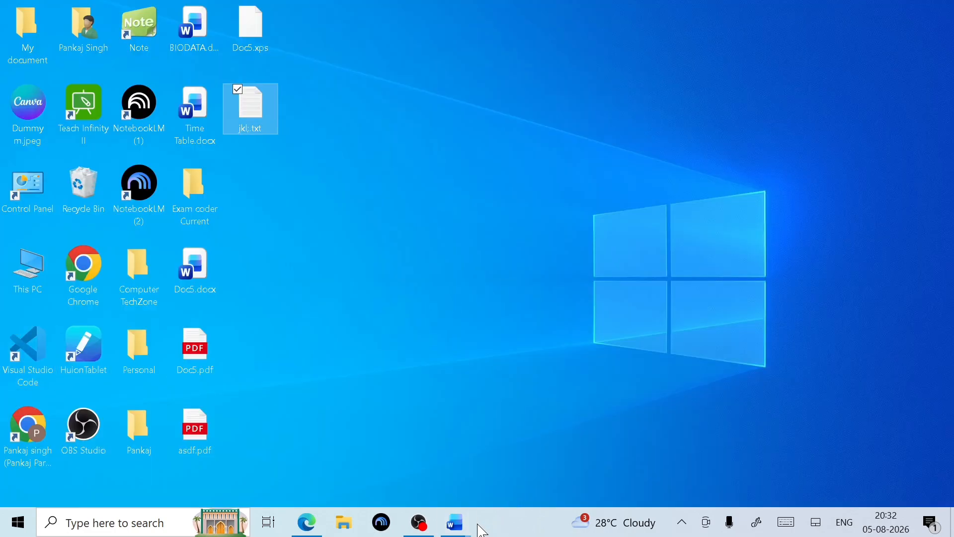
Step: Switch to the blank Document3 and view its Account page with the user and product information
mouse_move(462, 524)
click(383, 451)
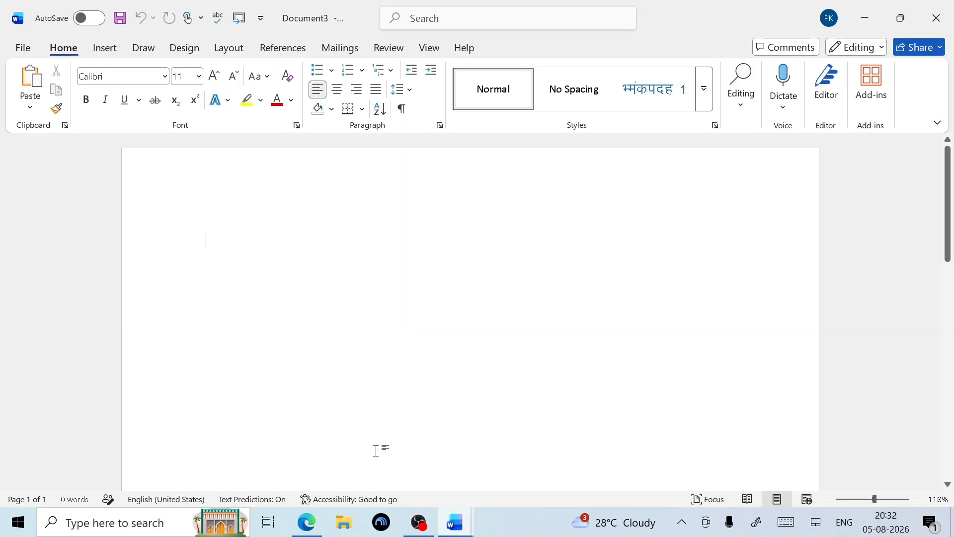
click(24, 48)
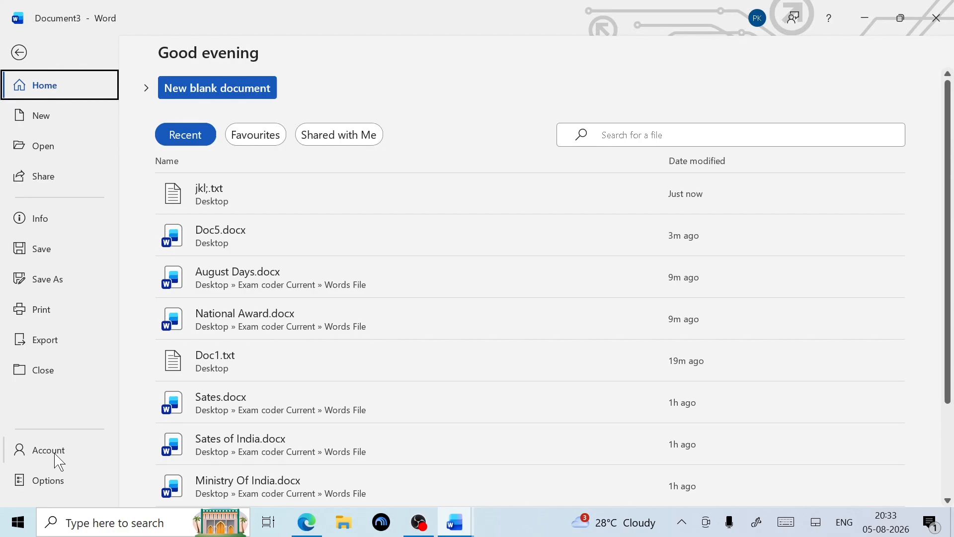
click(56, 453)
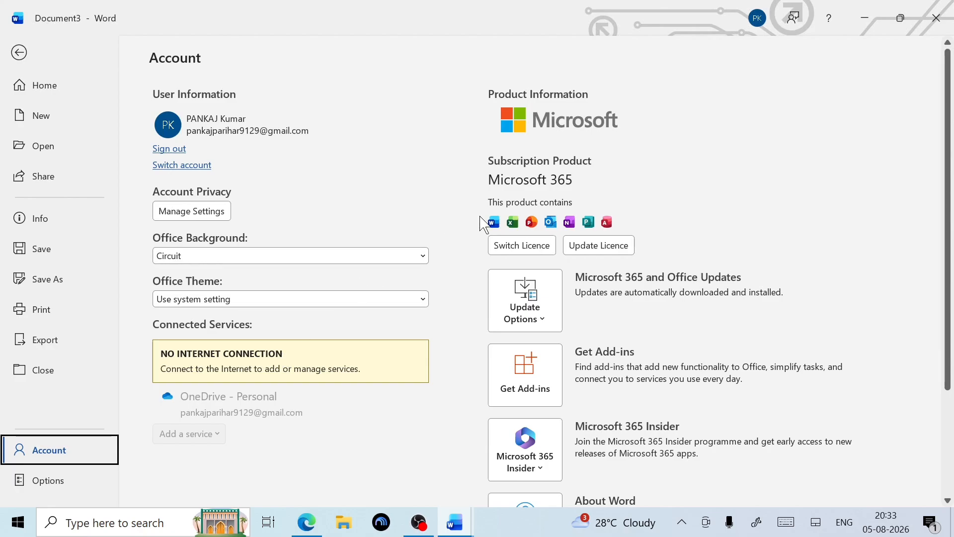
Step: View the General page of Word Options, close the dialog without changes and return to the File commands overview
click(55, 486)
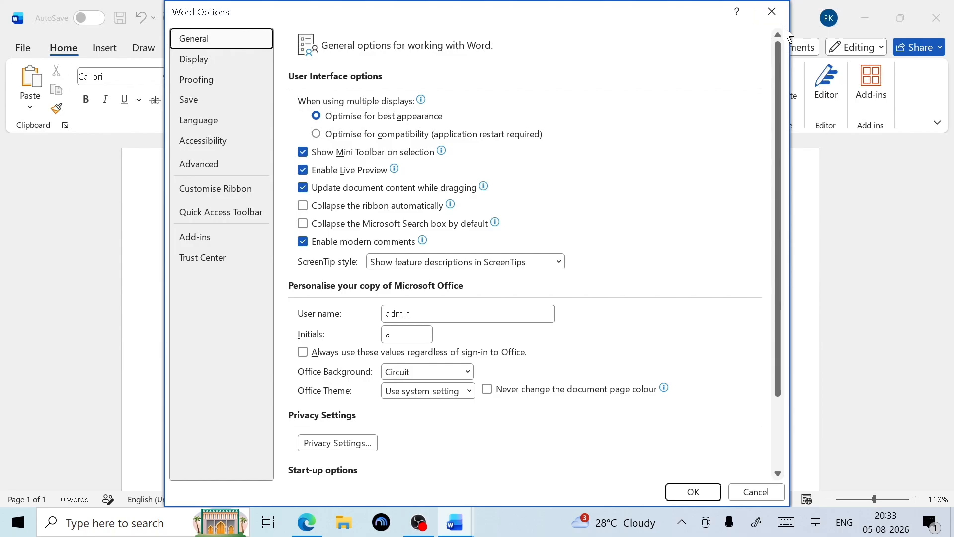
click(772, 11)
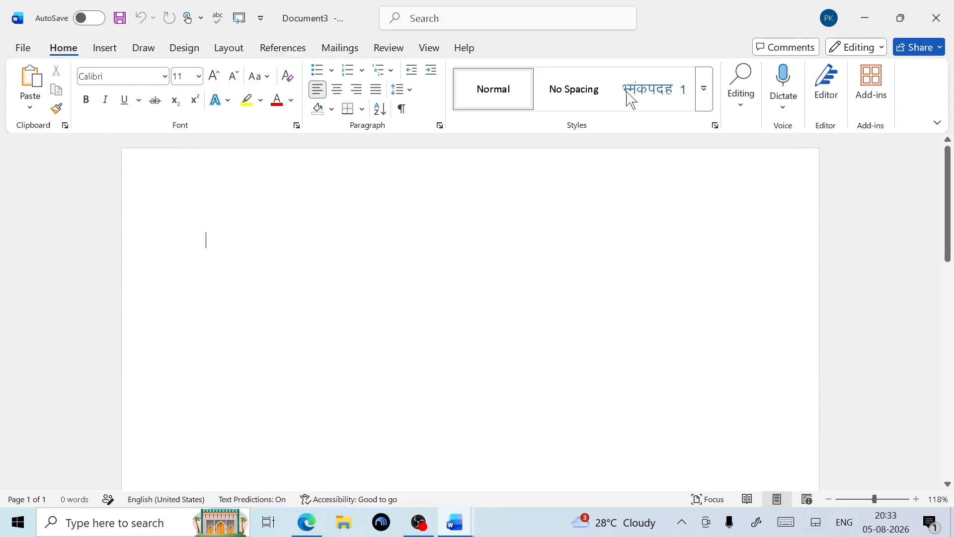
click(25, 49)
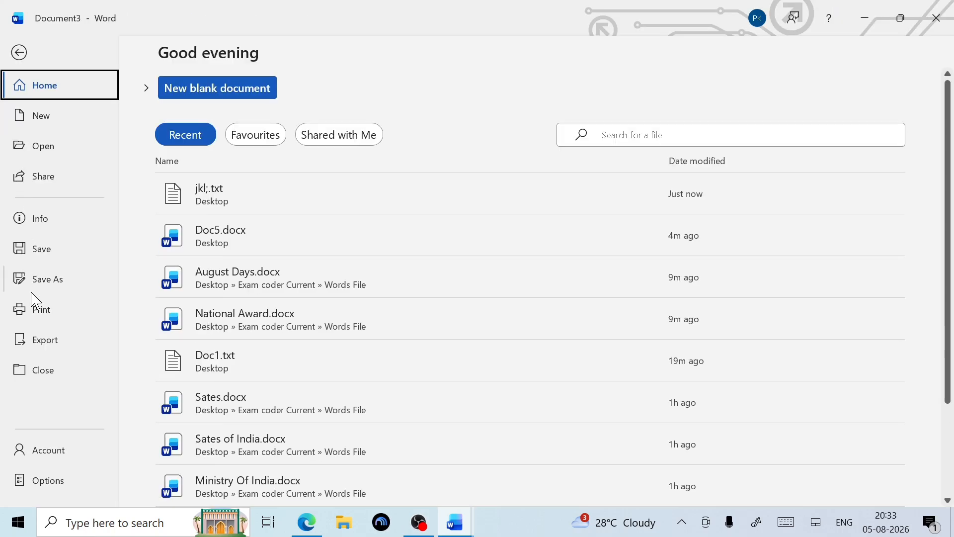